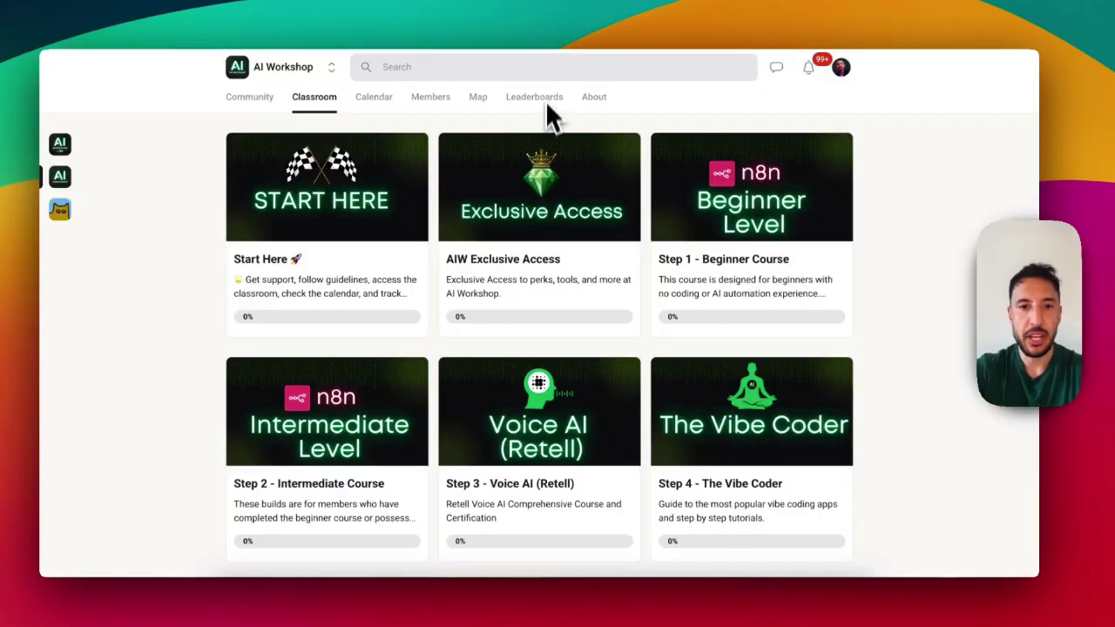
Open the Step 6 - Advanced Course in the classroom and bring up the First / Last Frame Veo 3.1 video automation lesson.
{"action": "scroll", "coordinate": [548, 131], "scroll_direction": "down", "scroll_amount": 5}
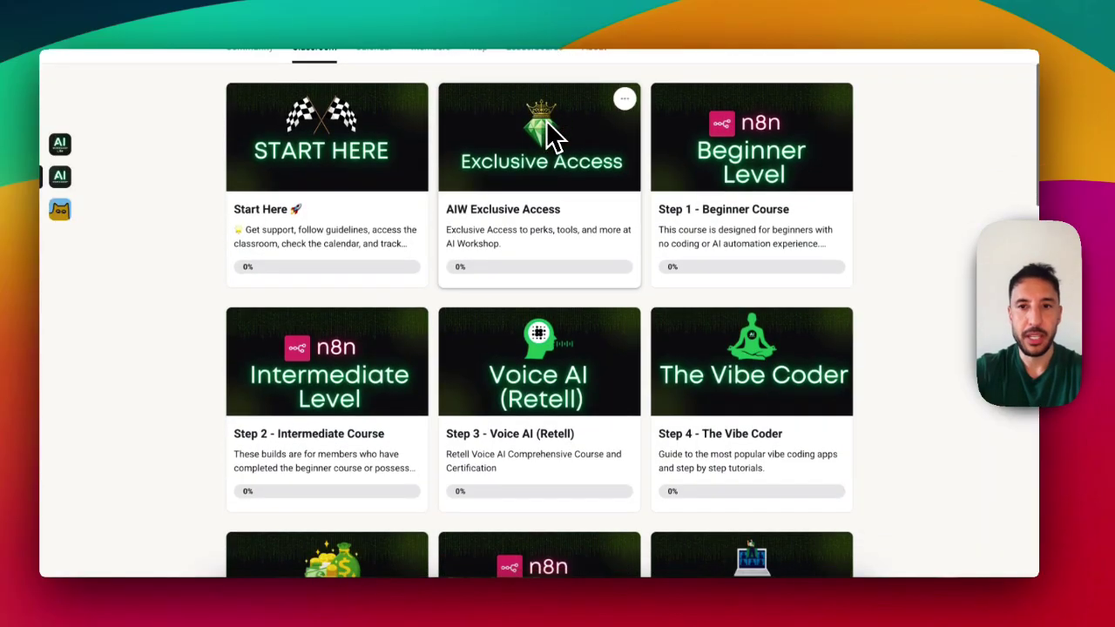
{"action": "scroll", "coordinate": [554, 192], "scroll_direction": "down", "scroll_amount": 1}
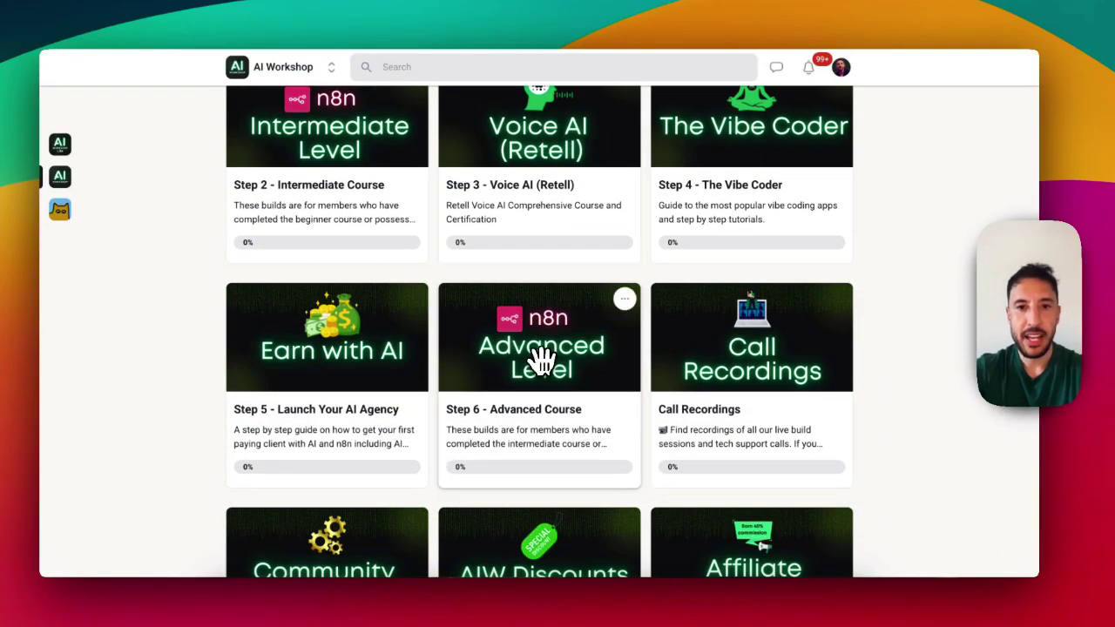
{"action": "left_click", "coordinate": [542, 359]}
{"action": "scroll", "coordinate": [535, 374], "scroll_direction": "down", "scroll_amount": 3}
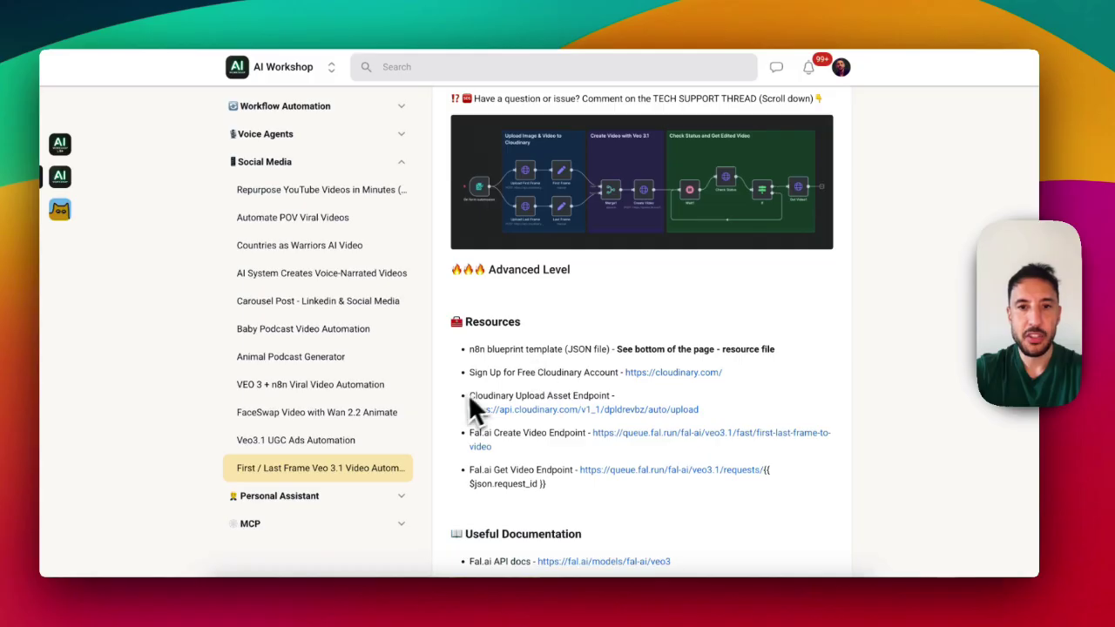
Download the n8n Blueprint file from the lesson's resources.
{"action": "scroll", "coordinate": [473, 392], "scroll_direction": "up", "scroll_amount": 3}
{"action": "scroll", "coordinate": [473, 392], "scroll_direction": "down", "scroll_amount": 5}
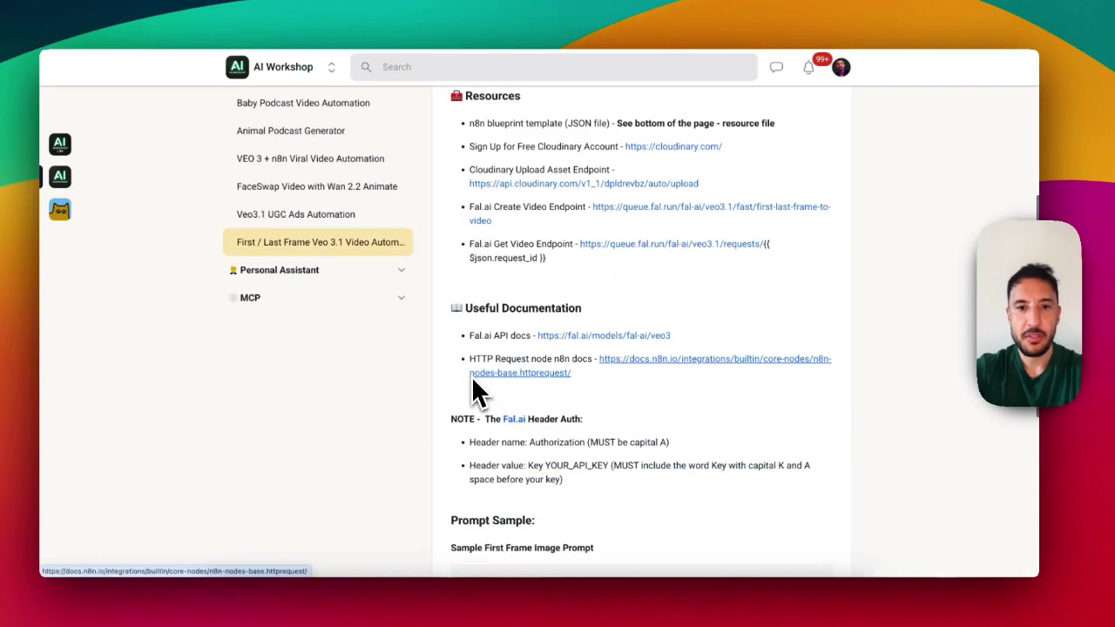
{"action": "scroll", "coordinate": [473, 392], "scroll_direction": "down", "scroll_amount": 5}
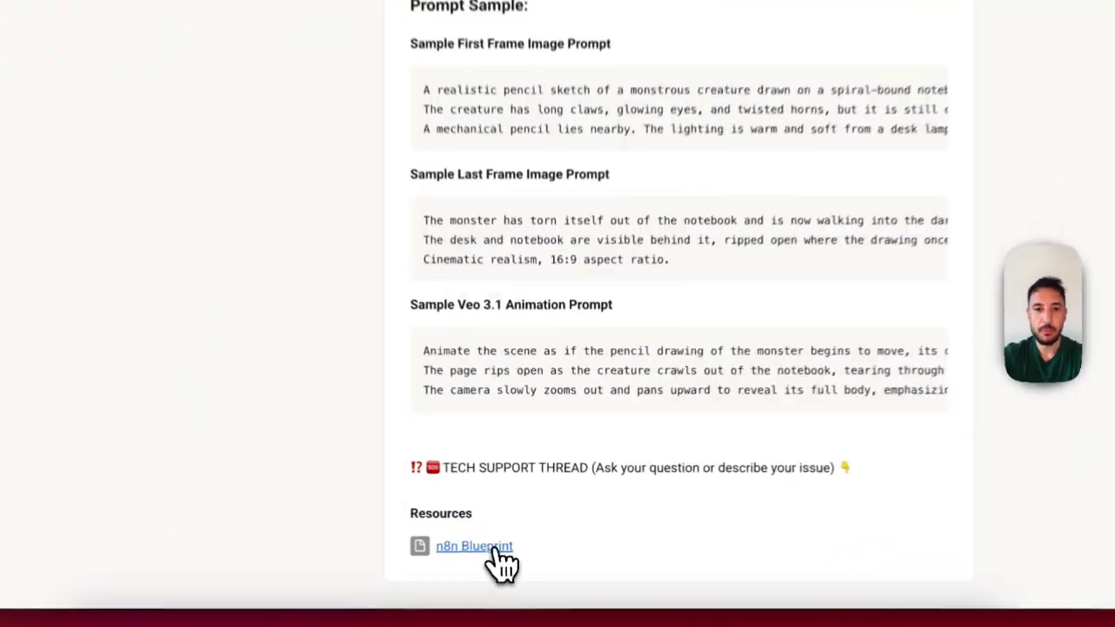
{"action": "left_click", "coordinate": [474, 547]}
{"action": "left_click", "coordinate": [558, 311]}
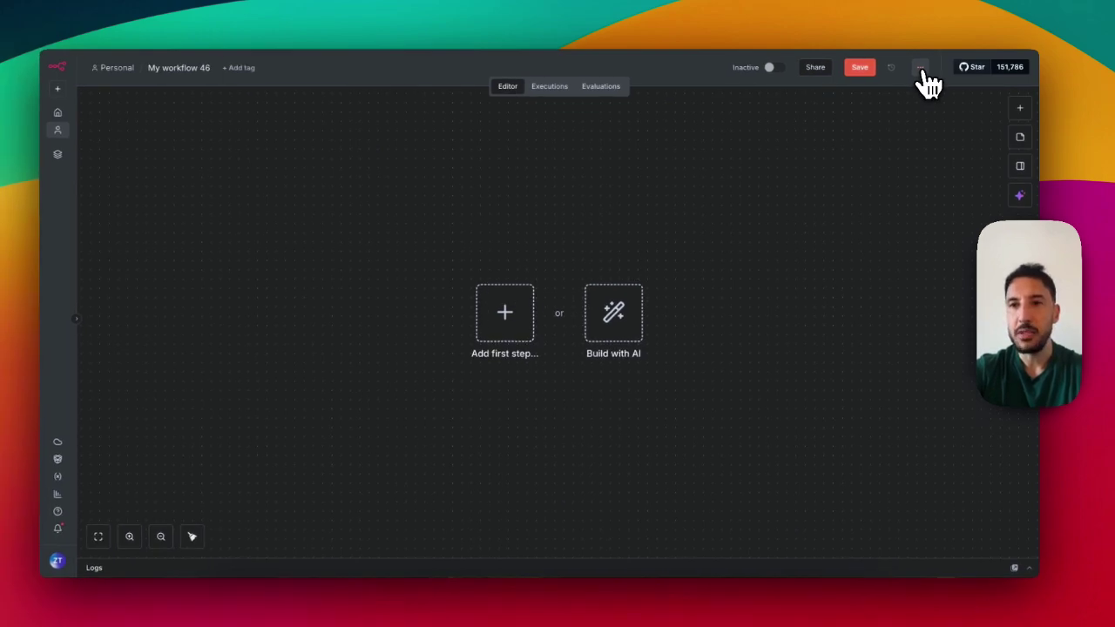
Import the First-Last Frame Veo 3.1 (3) (1).json blueprint into the empty n8n workflow.
{"action": "left_click", "coordinate": [922, 69]}
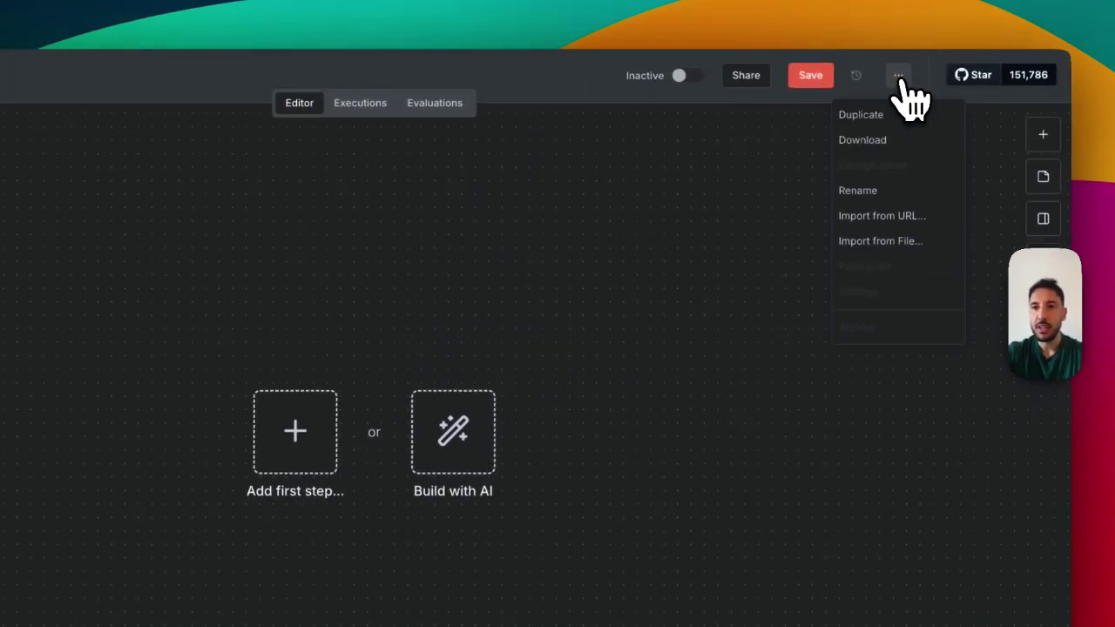
{"action": "left_click", "coordinate": [910, 185]}
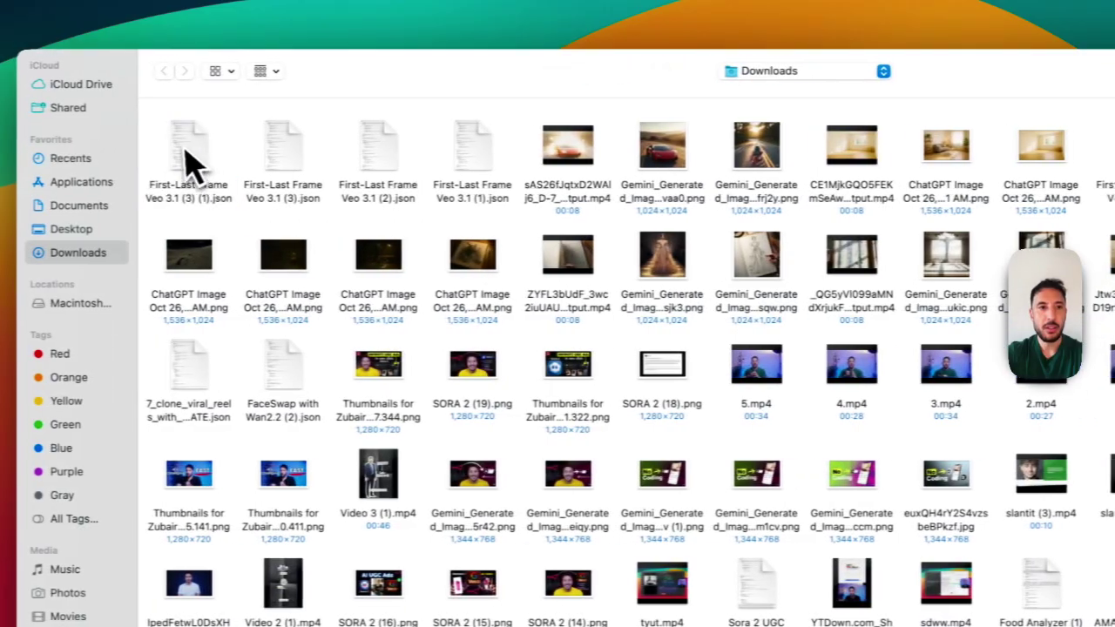
{"action": "double_click", "coordinate": [186, 162]}
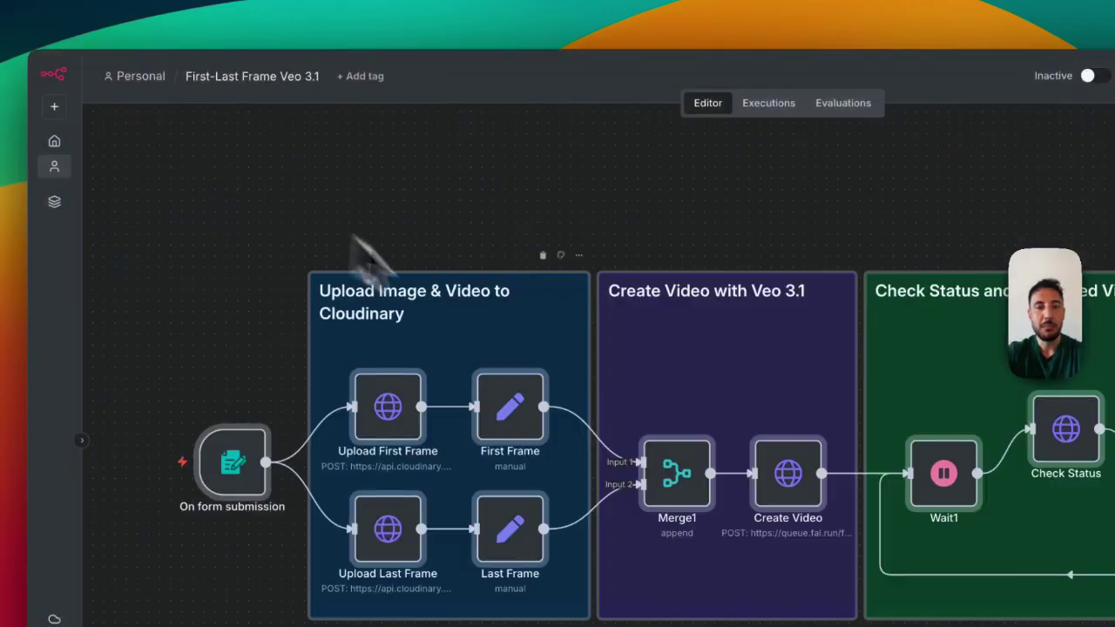
{"action": "left_click", "coordinate": [609, 228]}
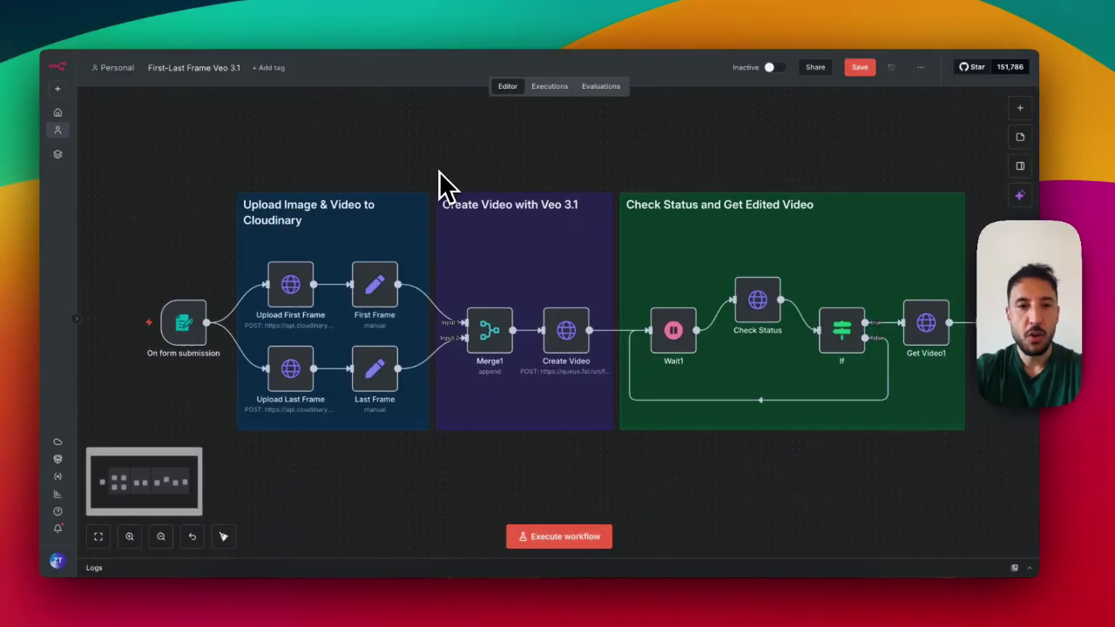
Execute the workflow and move its test form window aside.
{"action": "scroll", "coordinate": [439, 170], "scroll_direction": "down", "scroll_amount": 1}
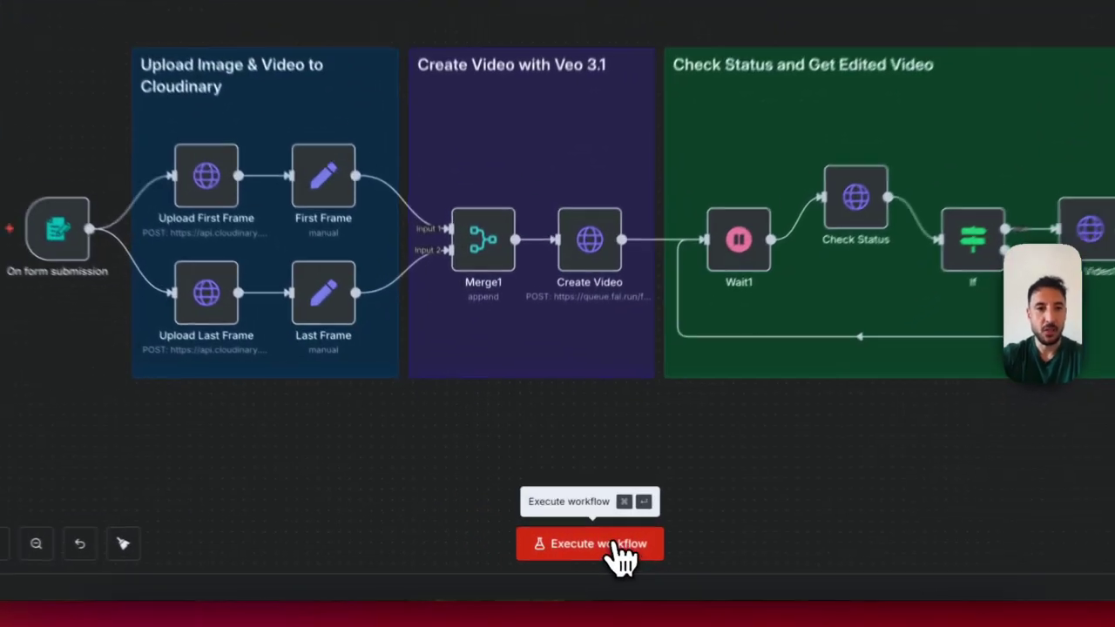
{"action": "left_click", "coordinate": [589, 537]}
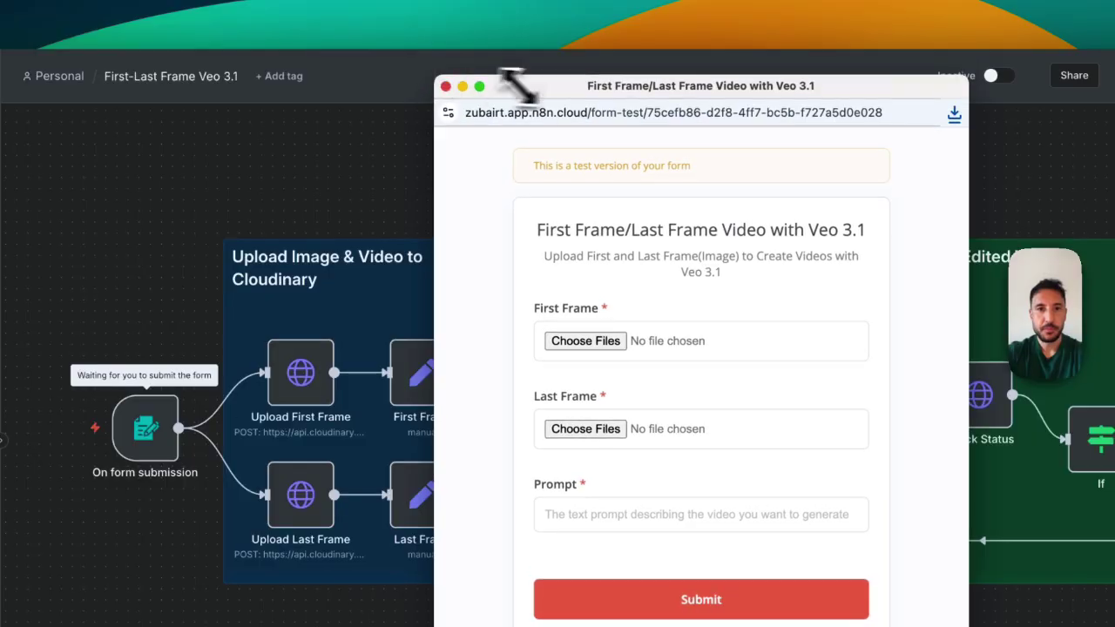
{"action": "left_click_drag", "start_coordinate": [525, 91], "coordinate": [418, 90]}
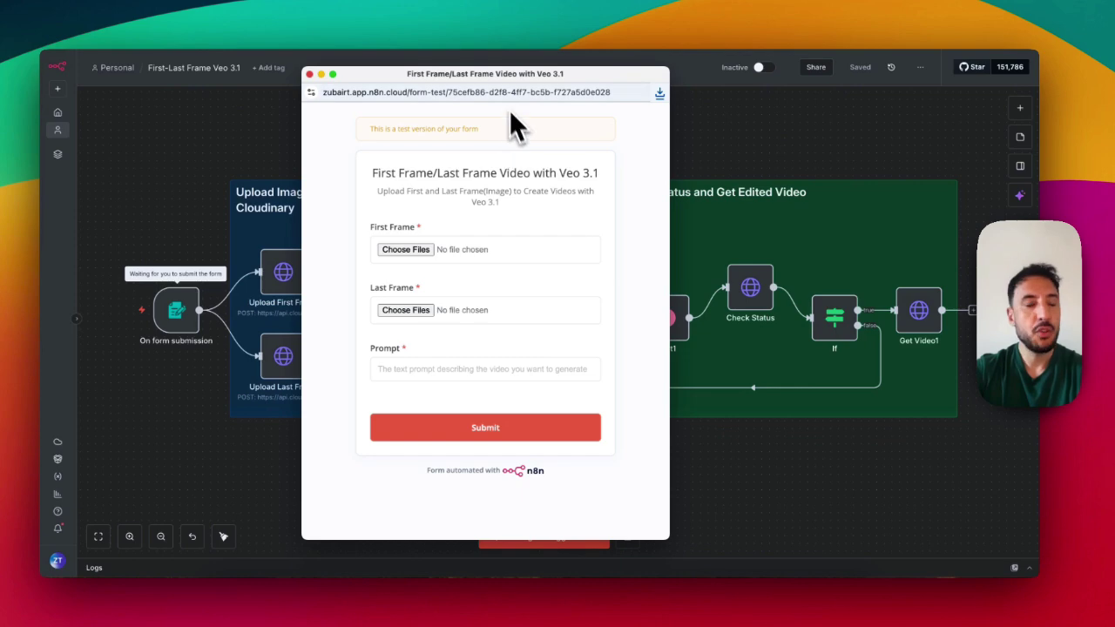
Switch to the AI Workshop lesson page and copy the whole Sample Veo 3.1 Animation Prompt.
{"action": "left_click", "coordinate": [533, 20]}
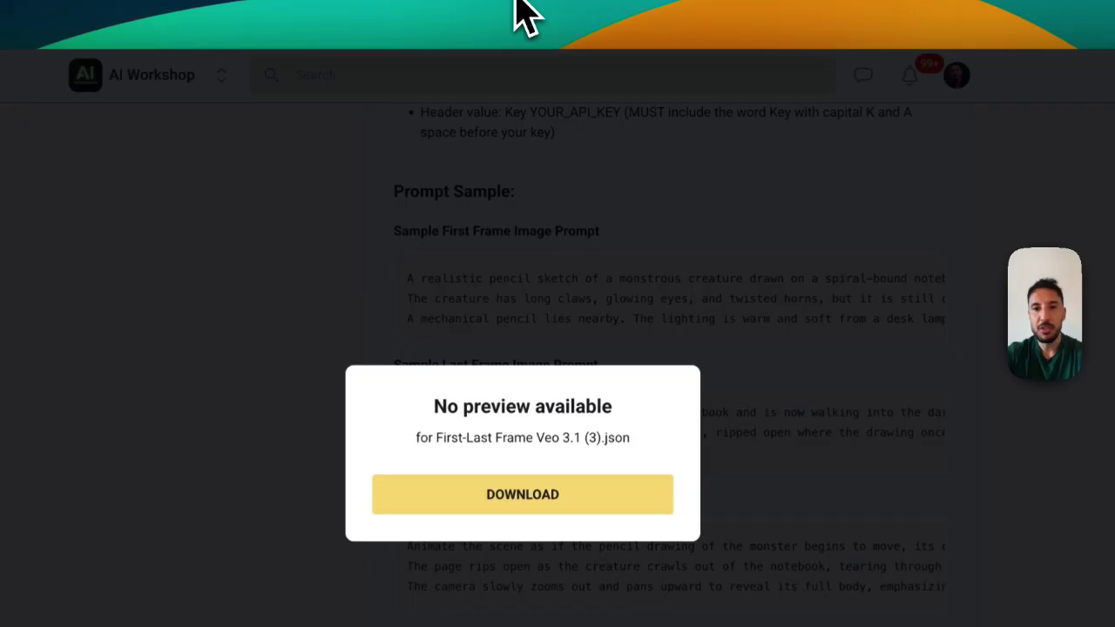
{"action": "left_click", "coordinate": [573, 338]}
{"action": "scroll", "coordinate": [568, 348], "scroll_direction": "up", "scroll_amount": 2}
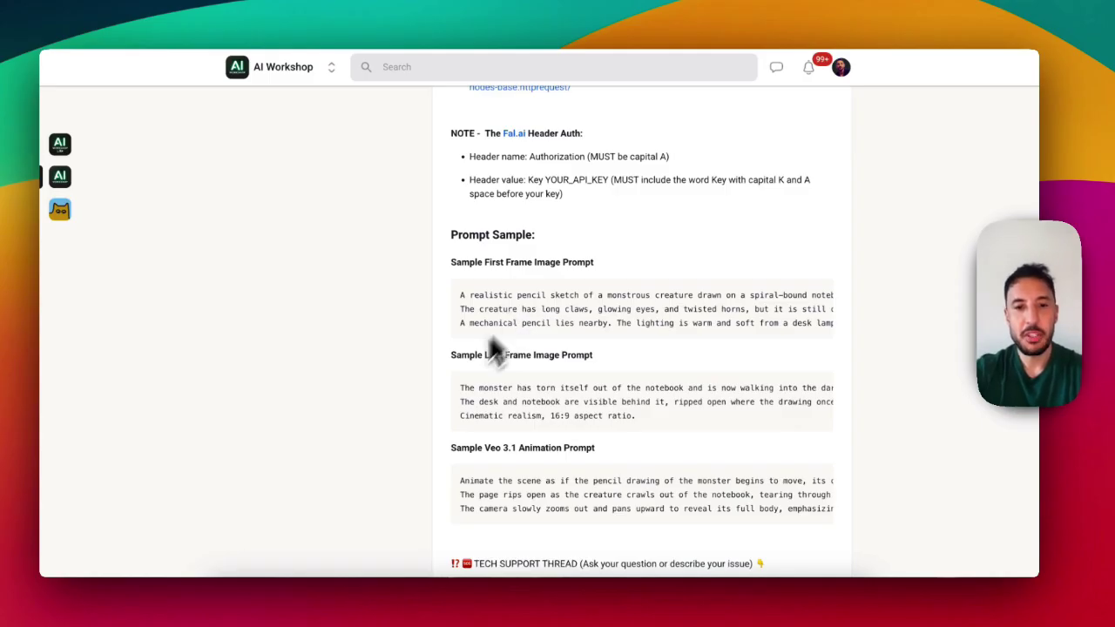
{"action": "scroll", "coordinate": [518, 381], "scroll_direction": "down", "scroll_amount": 2}
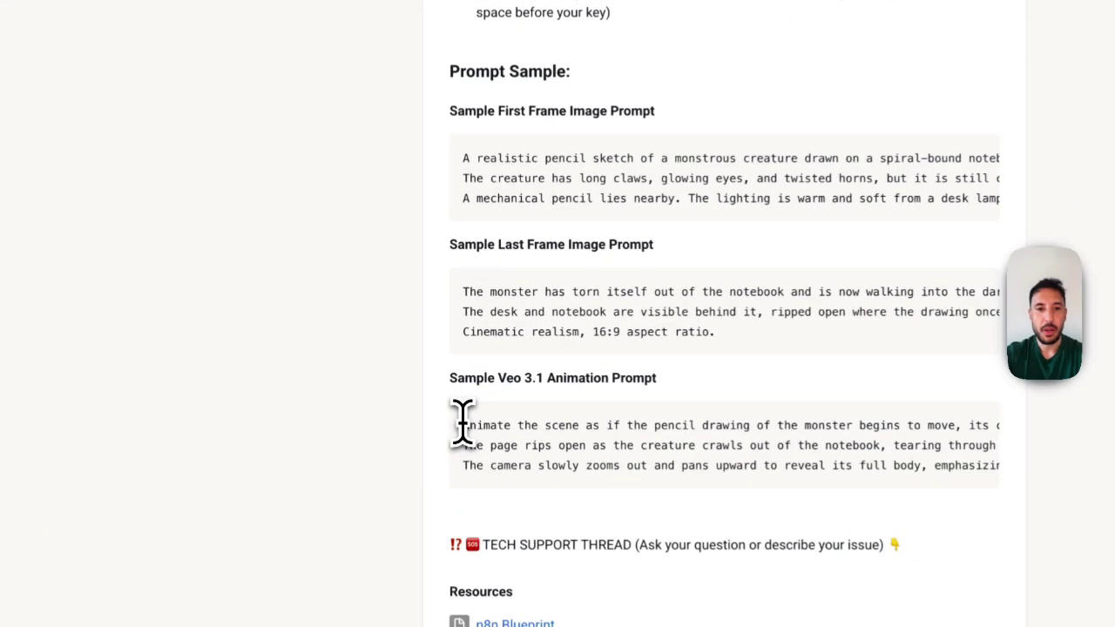
{"action": "left_click_drag", "start_coordinate": [460, 392], "coordinate": [495, 459]}
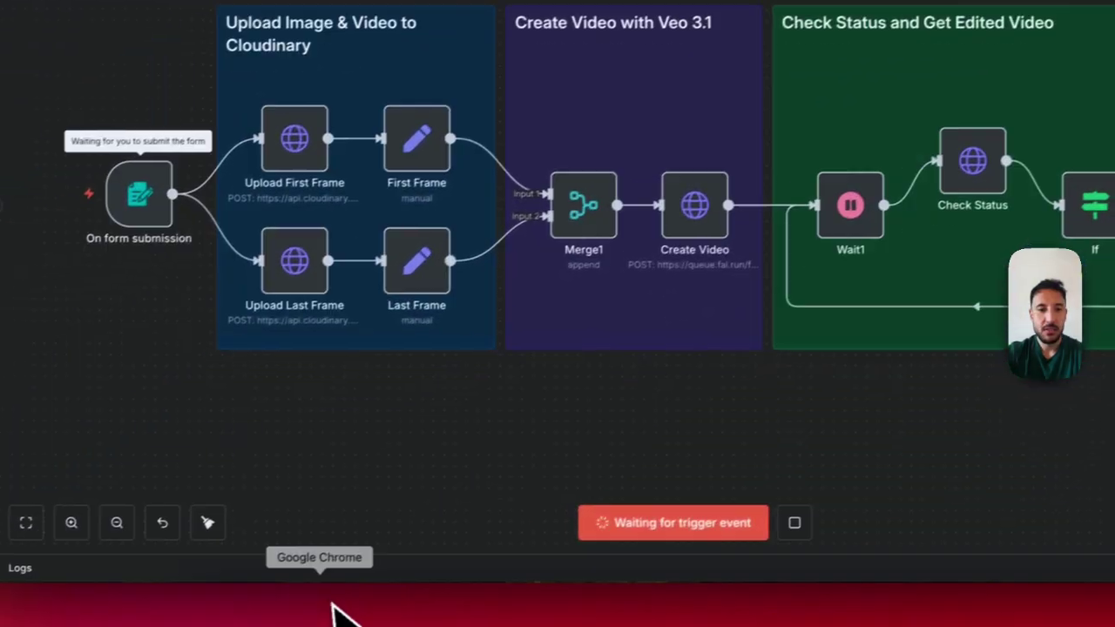
In the n8n test form, attach the ChatGPT image ending 05_09_47 AM as First Frame and the one ending 05_13_46 AM as Last Frame.
{"action": "right_click", "coordinate": [335, 612]}
{"action": "left_click", "coordinate": [425, 409]}
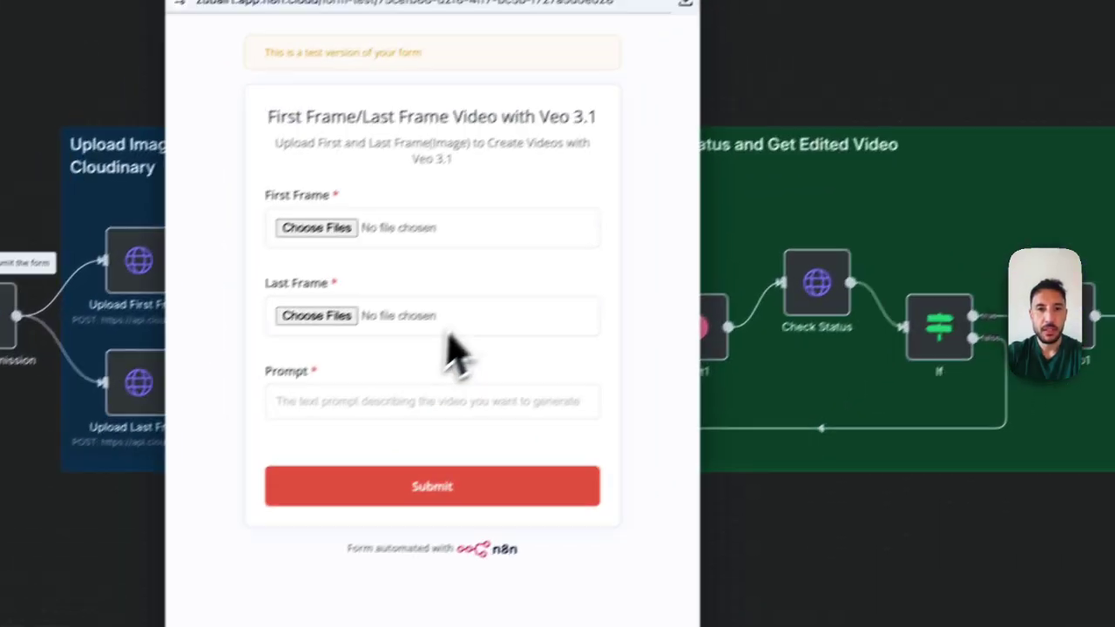
{"action": "left_click", "coordinate": [326, 242]}
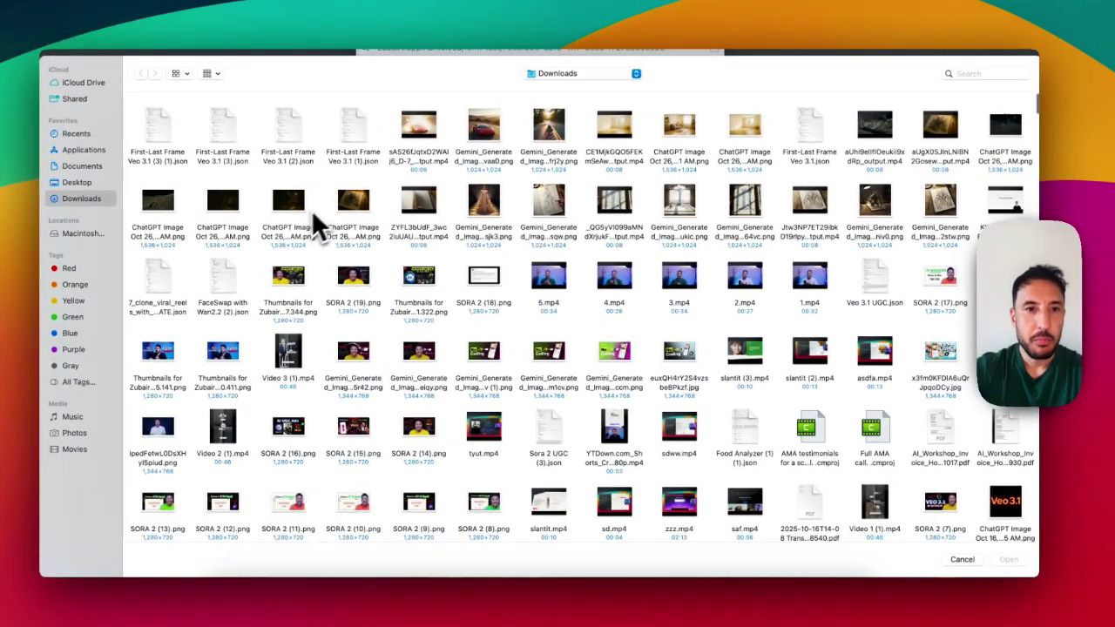
{"action": "double_click", "coordinate": [355, 206]}
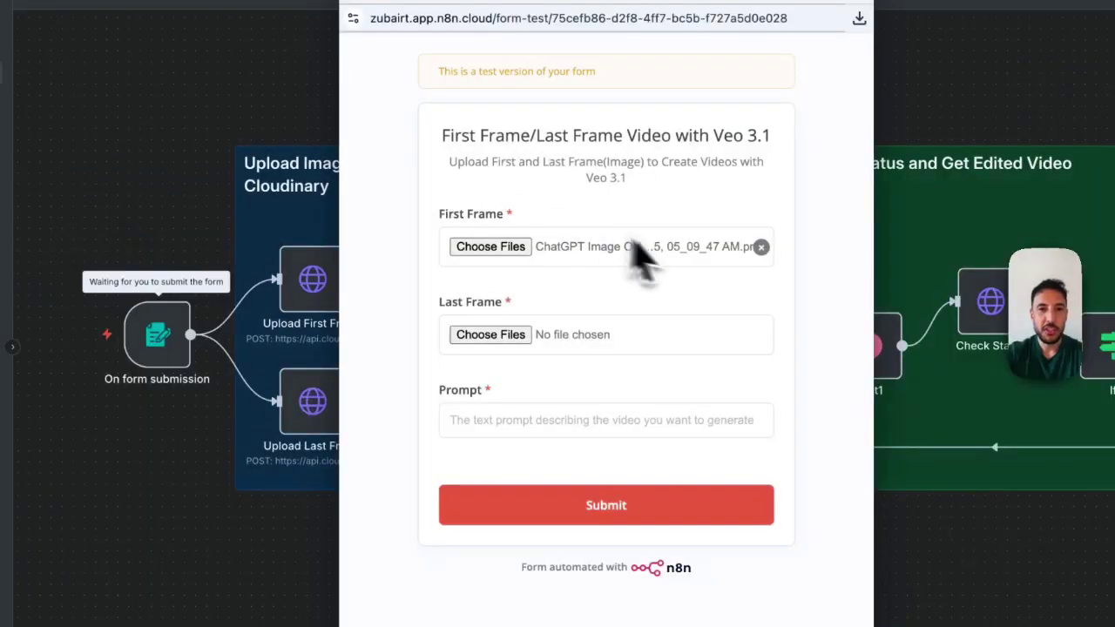
{"action": "left_click", "coordinate": [506, 349]}
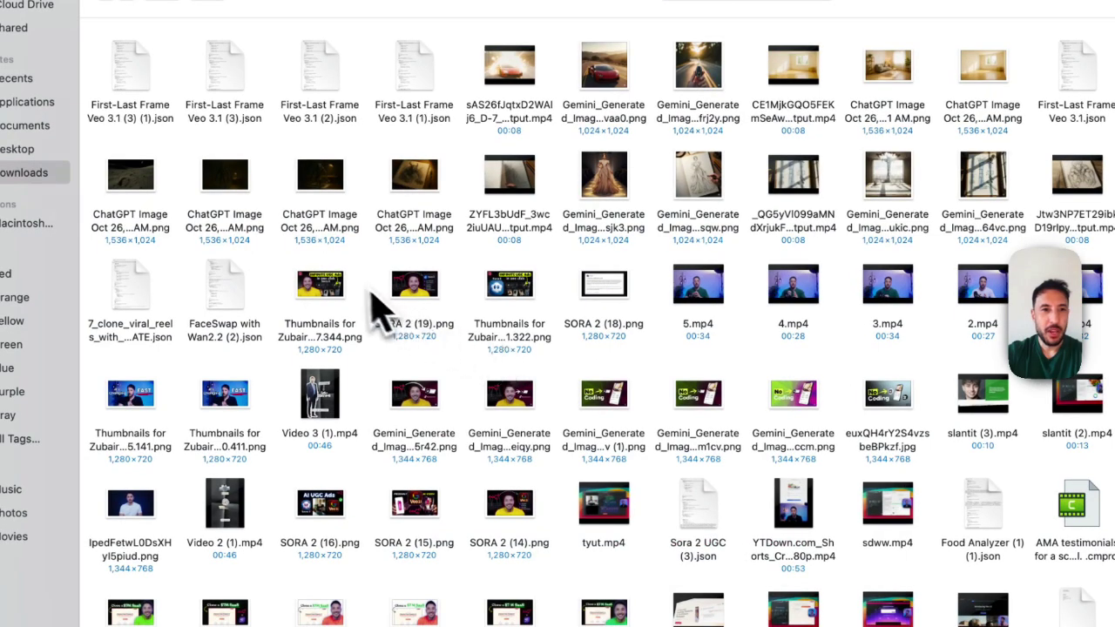
{"action": "left_click", "coordinate": [240, 176]}
{"action": "double_click", "coordinate": [247, 187]}
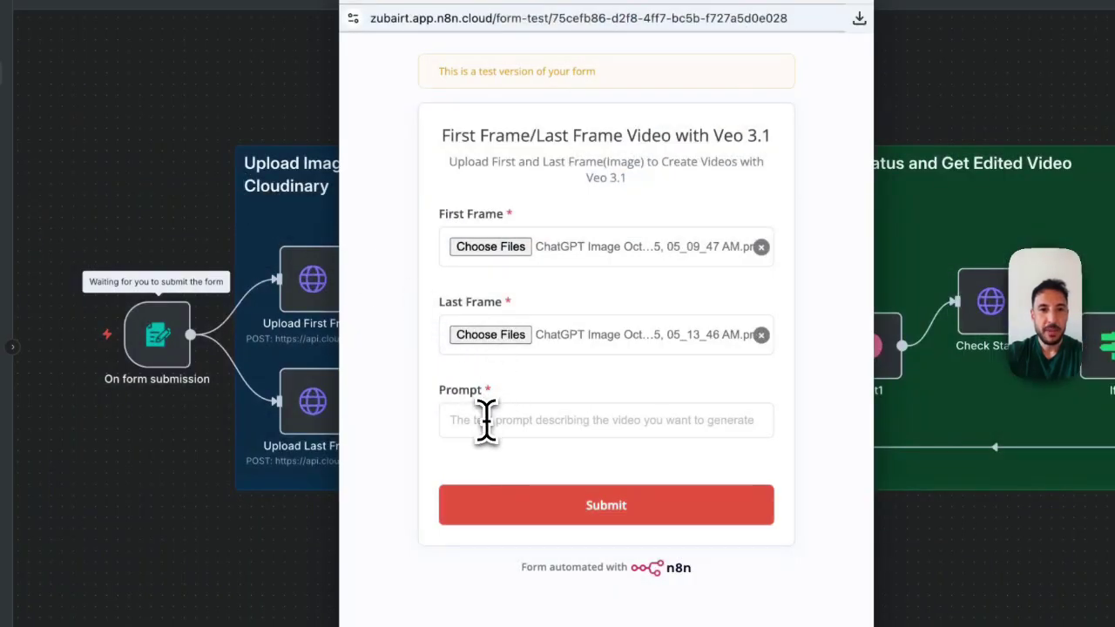
Paste the copied animation prompt into the form's Prompt field.
{"action": "left_click", "coordinate": [486, 420]}
{"action": "key", "text": "ctrl+v"}
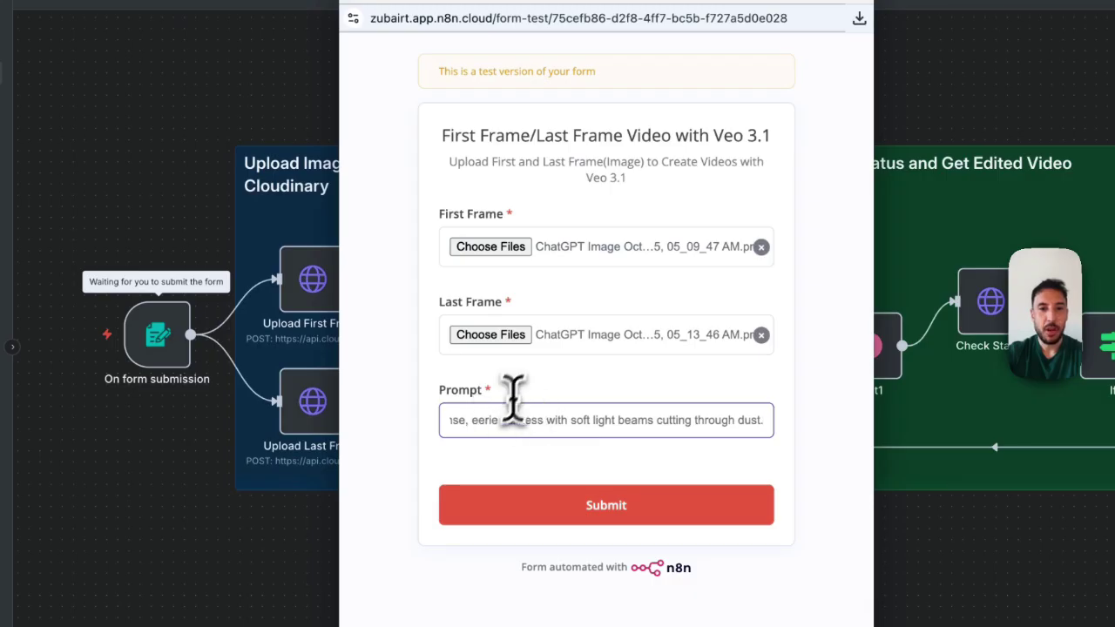
{"action": "key", "text": "ctrl+a"}
{"action": "left_click", "coordinate": [473, 403]}
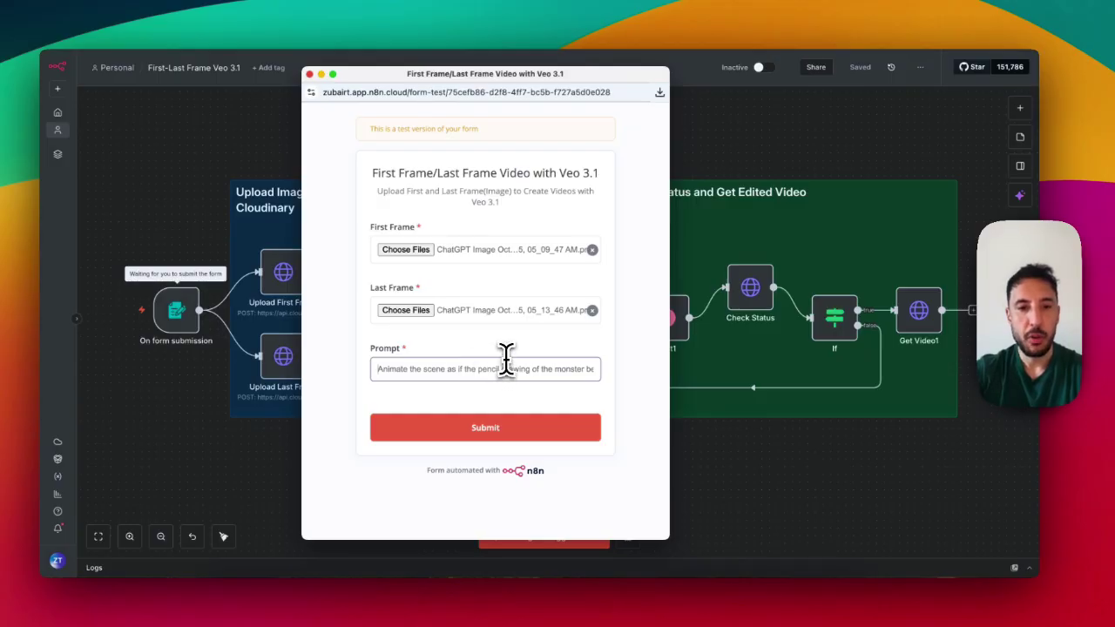
Read through the pasted animation prompt from its beginning to check what it describes.
{"action": "left_click", "coordinate": [490, 378]}
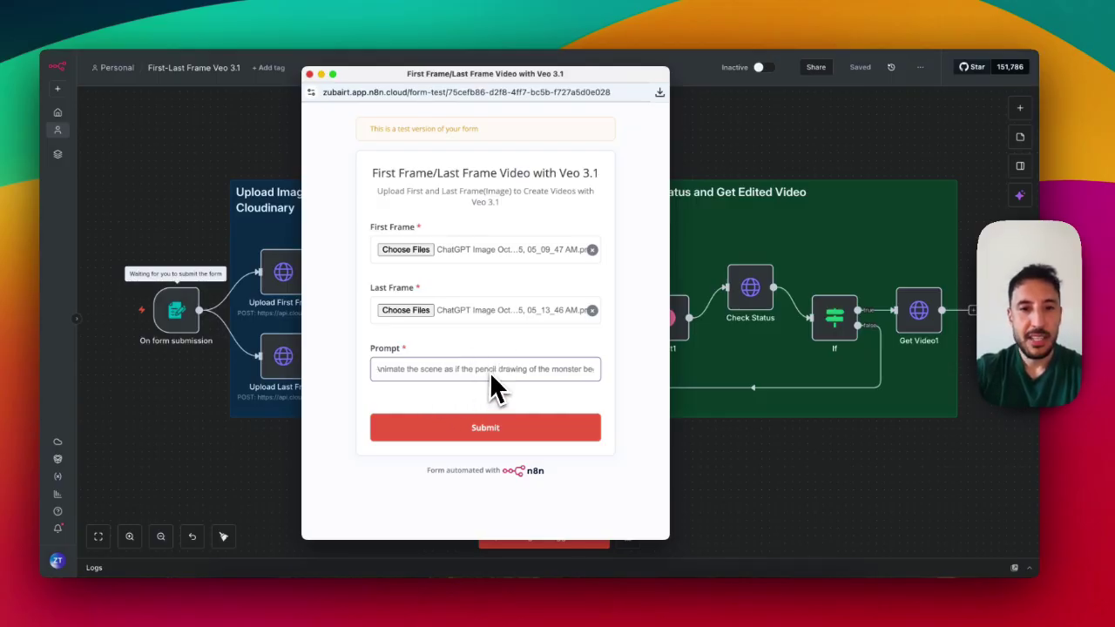
{"action": "key", "text": "Right"}
{"action": "key", "text": "Right"}
{"action": "key", "text": "Right"}
{"action": "key", "text": "Right"}
{"action": "key", "text": "Right"}
{"action": "key", "text": "Right"}
{"action": "key", "text": "Right"}
{"action": "key", "text": "Right"}
{"action": "key", "text": "Right"}
{"action": "key", "text": "Right"}
{"action": "key", "text": "Right"}
{"action": "key", "text": "Right"}
{"action": "key", "text": "Right"}
{"action": "key", "text": "Right"}
{"action": "key", "text": "Right"}
{"action": "key", "text": "Right"}
{"action": "key", "text": "Right"}
{"action": "key", "text": "Right"}
{"action": "key", "text": "Right"}
{"action": "key", "text": "Right"}
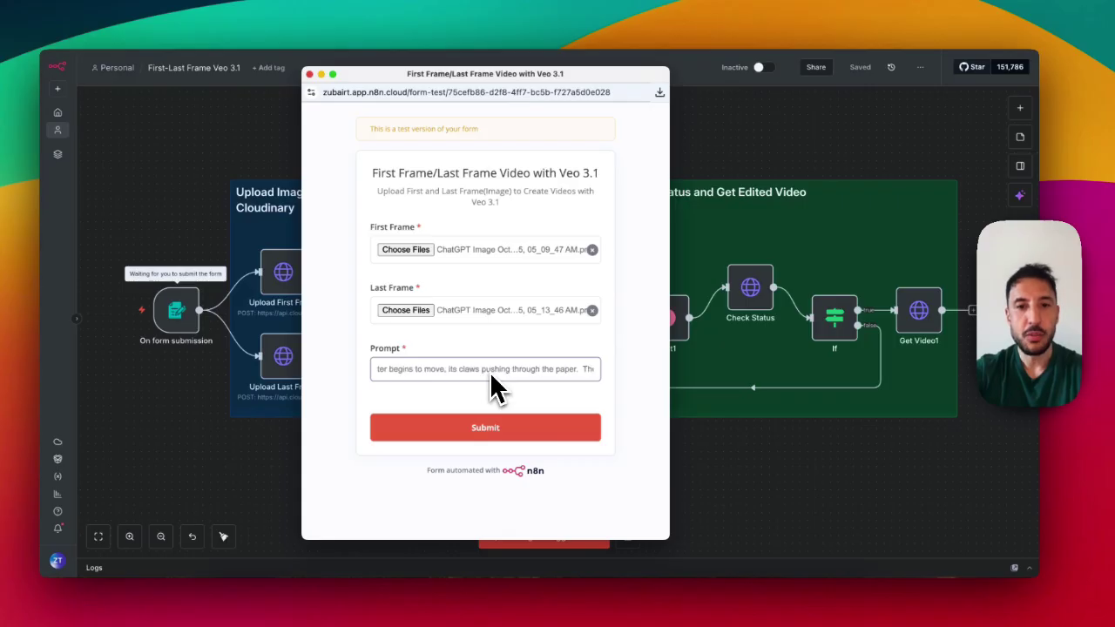
{"action": "key", "text": "Right"}
{"action": "key", "text": "Right"}
{"action": "key", "text": "Right"}
{"action": "key", "text": "Right"}
{"action": "key", "text": "Right"}
{"action": "key", "text": "Right"}
{"action": "key", "text": "Right"}
{"action": "key", "text": "Right"}
{"action": "key", "text": "Right"}
{"action": "key", "text": "Right"}
{"action": "key", "text": "Right"}
{"action": "key", "text": "Right"}
{"action": "key", "text": "Right"}
{"action": "key", "text": "Right"}
{"action": "key", "text": "Right"}
{"action": "key", "text": "Right"}
{"action": "key", "text": "Right"}
{"action": "key", "text": "Right"}
{"action": "key", "text": "Right"}
{"action": "key", "text": "Right"}
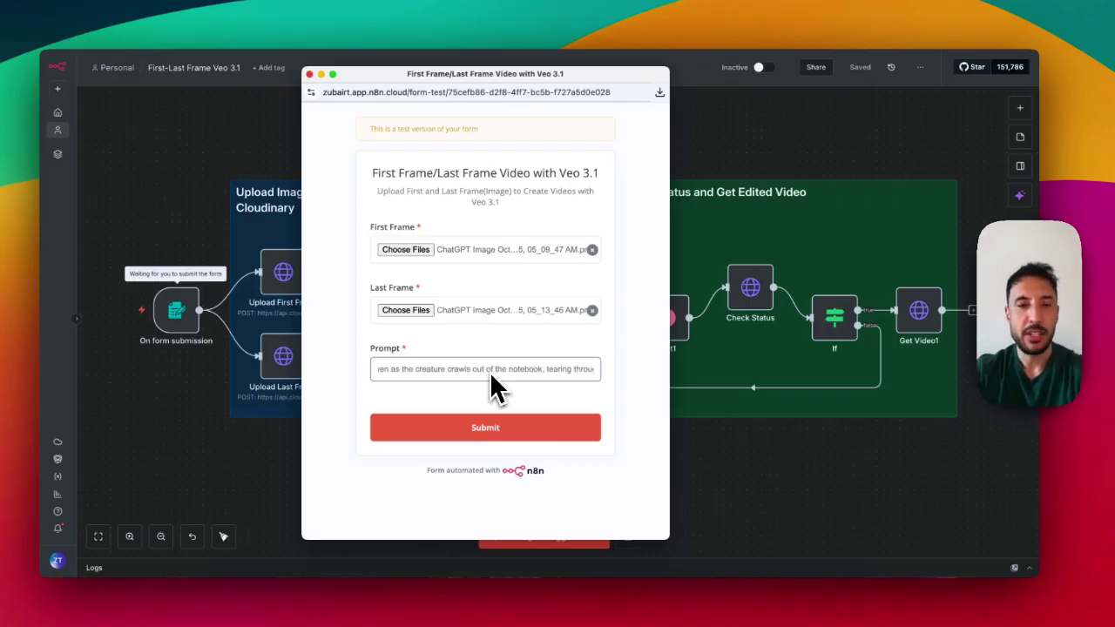
Submit the form with both frames and the prompt.
{"action": "left_click", "coordinate": [461, 421]}
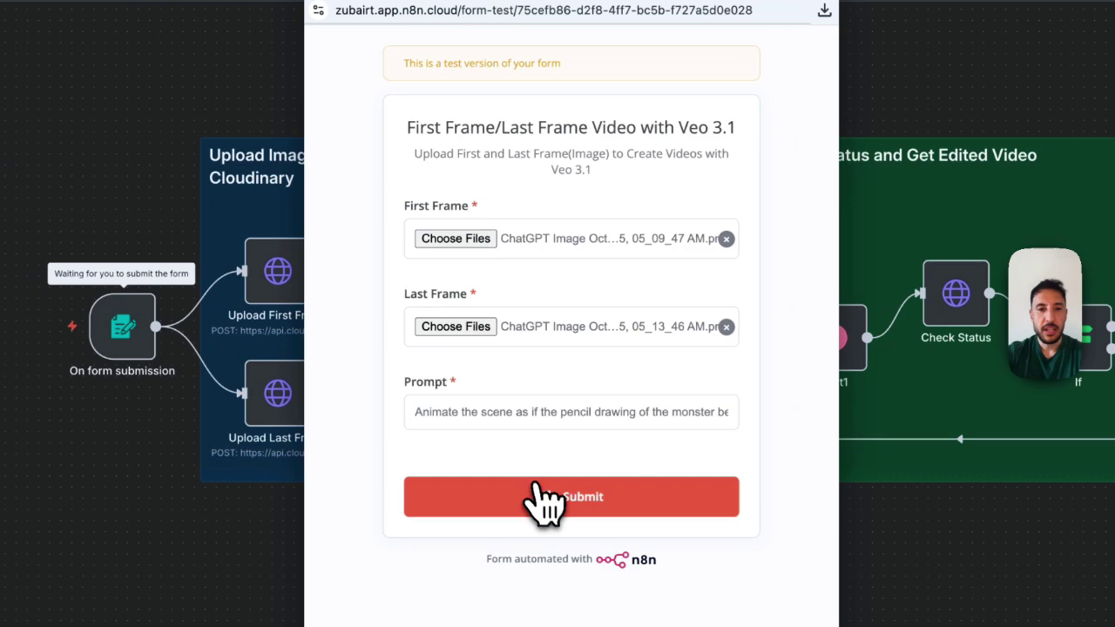
{"action": "left_click", "coordinate": [538, 488]}
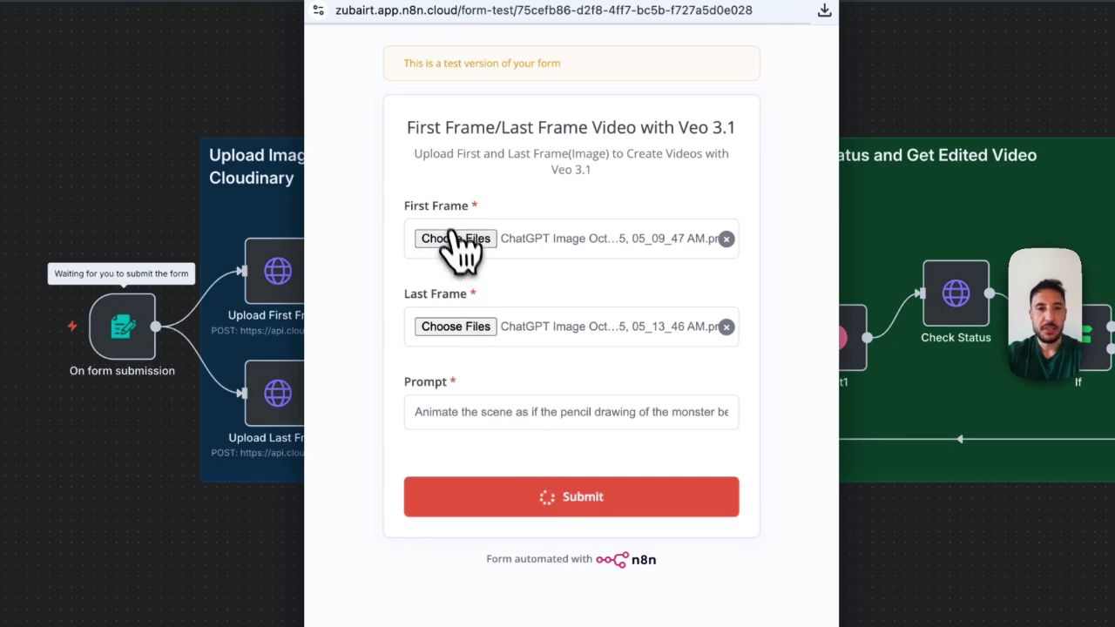
Switch to fal's veo3.1 fast first-last-frame-to-video page and examine its model variants and its frame and prompt inputs.
{"action": "left_click", "coordinate": [434, 68]}
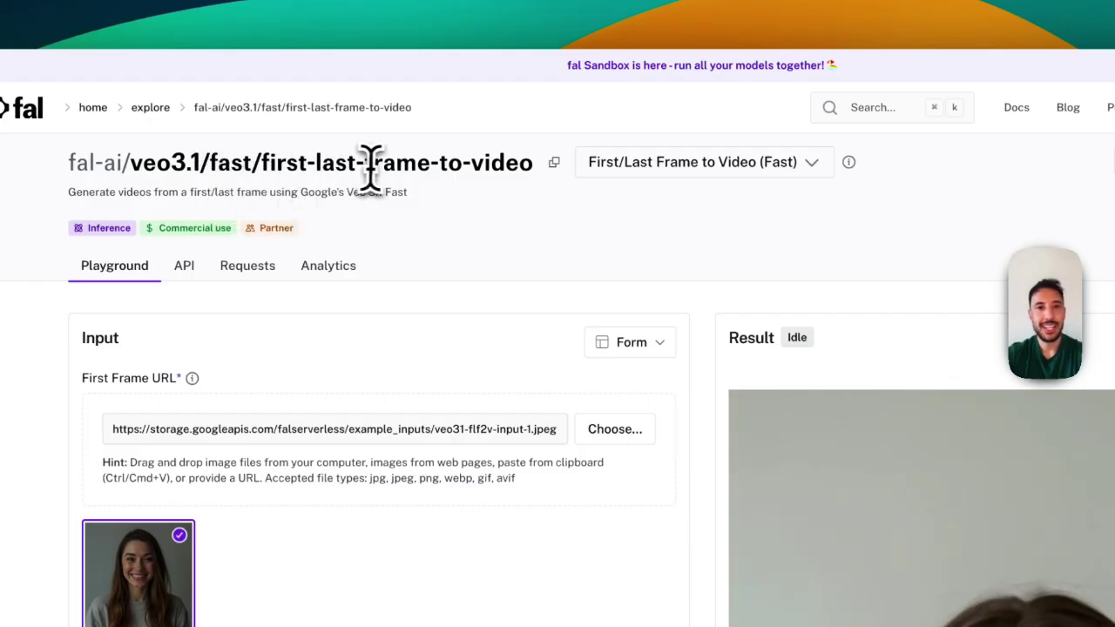
{"action": "left_click", "coordinate": [655, 168]}
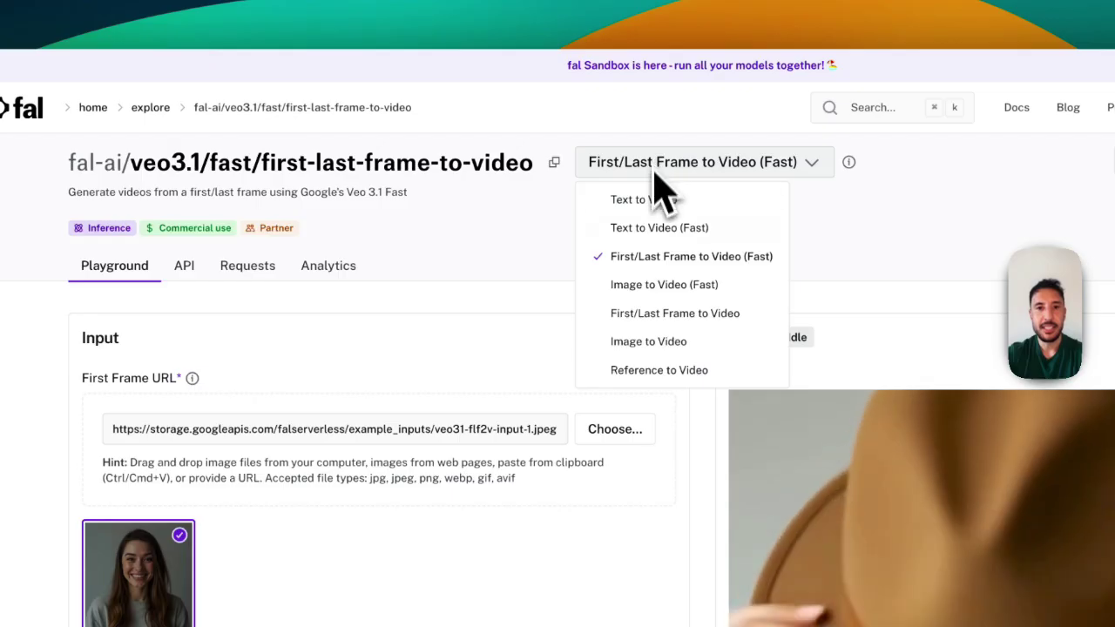
{"action": "left_click", "coordinate": [548, 253]}
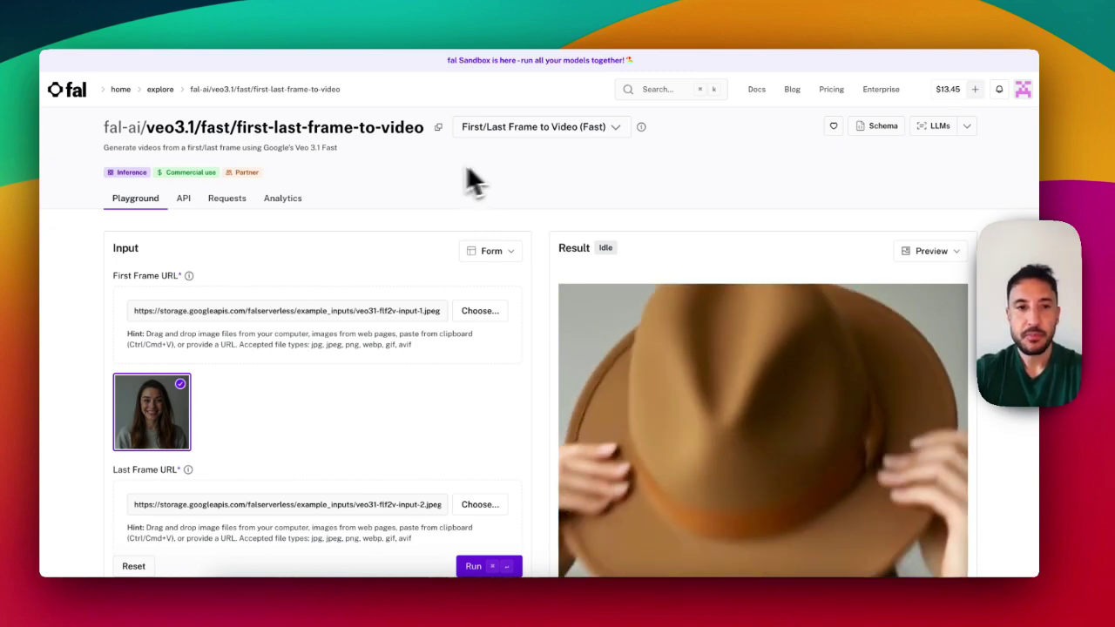
{"action": "scroll", "coordinate": [393, 262], "scroll_direction": "down", "scroll_amount": 3}
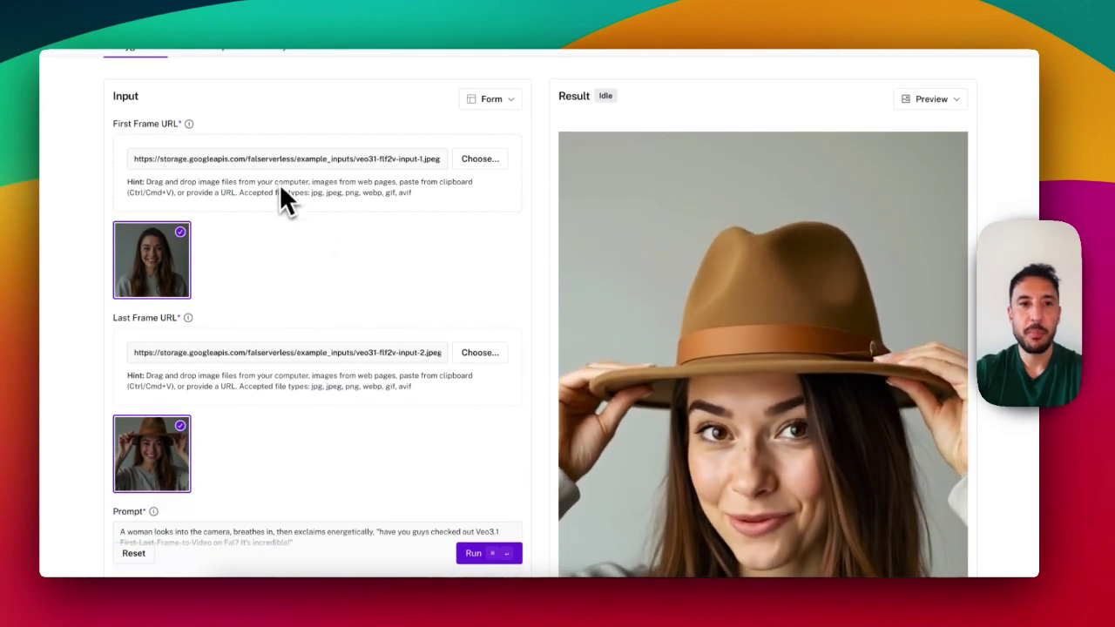
{"action": "scroll", "coordinate": [266, 210], "scroll_direction": "down", "scroll_amount": 4}
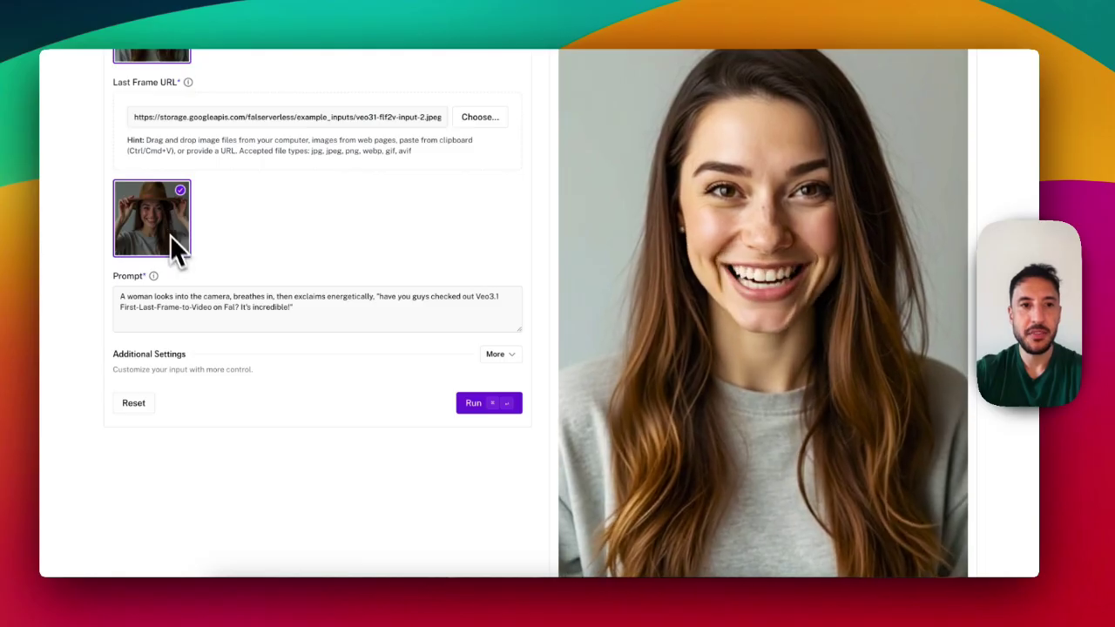
{"action": "scroll", "coordinate": [175, 305], "scroll_direction": "up", "scroll_amount": 5}
{"action": "scroll", "coordinate": [176, 304], "scroll_direction": "up", "scroll_amount": 2}
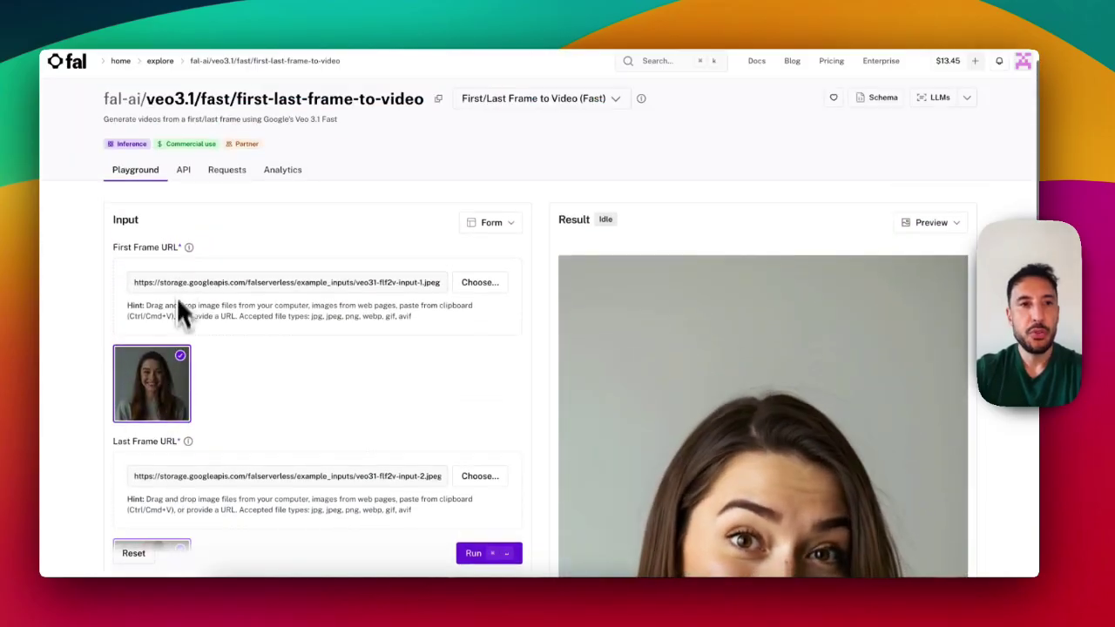
Open the API documentation of fal's first-last-frame-to-video model, examine its cURL request example and authentication section, and return to the workflow.
{"action": "left_click", "coordinate": [183, 69]}
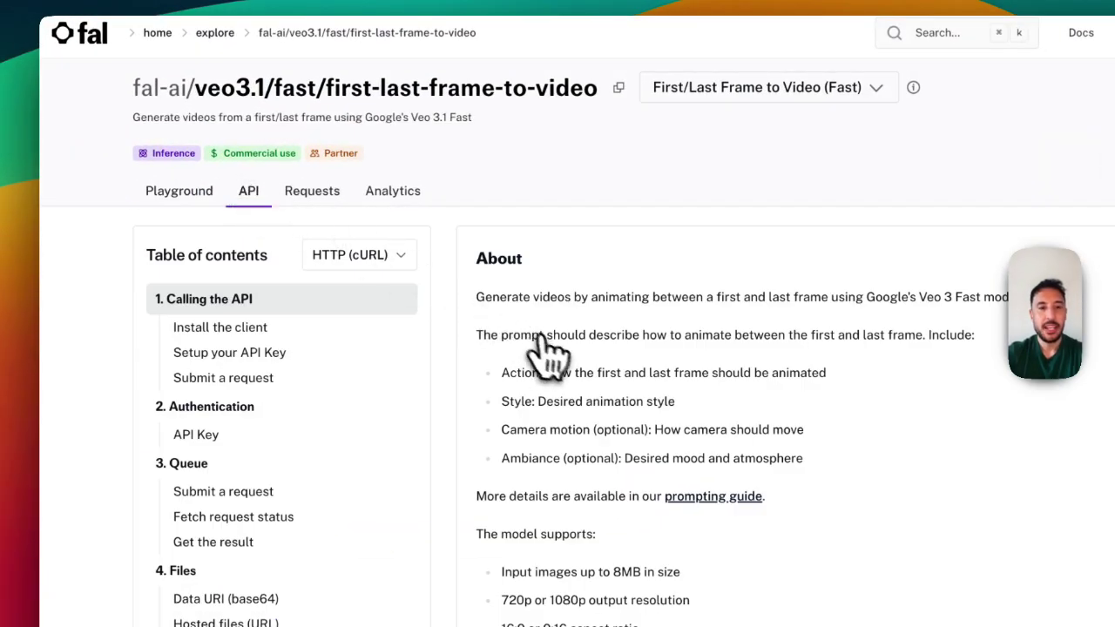
{"action": "scroll", "coordinate": [560, 361], "scroll_direction": "down", "scroll_amount": 10}
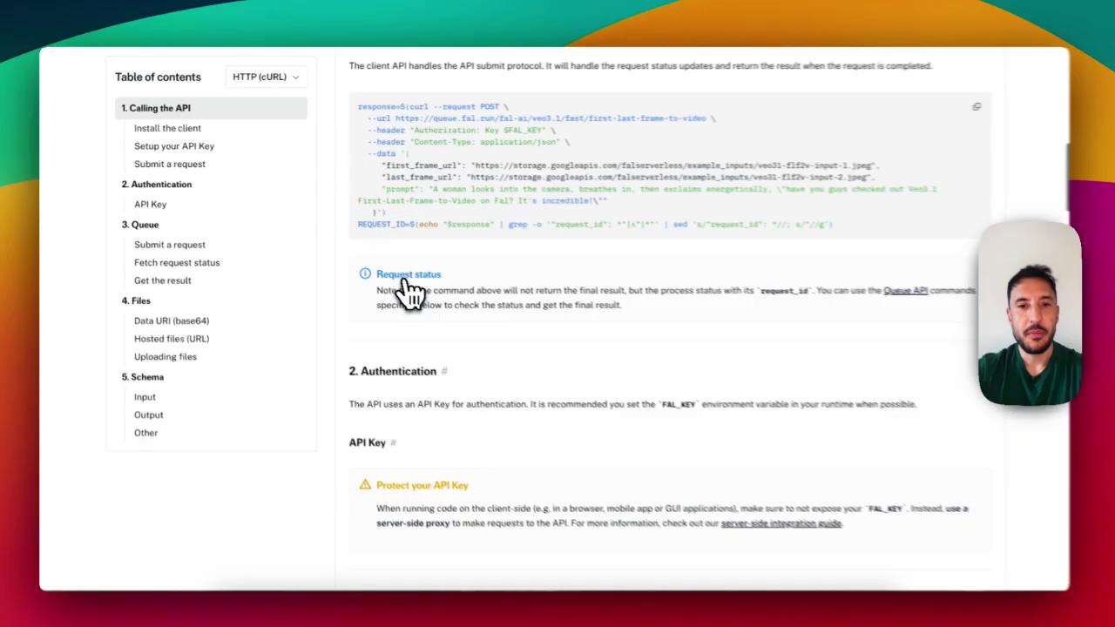
{"action": "scroll", "coordinate": [401, 291], "scroll_direction": "down", "scroll_amount": 1}
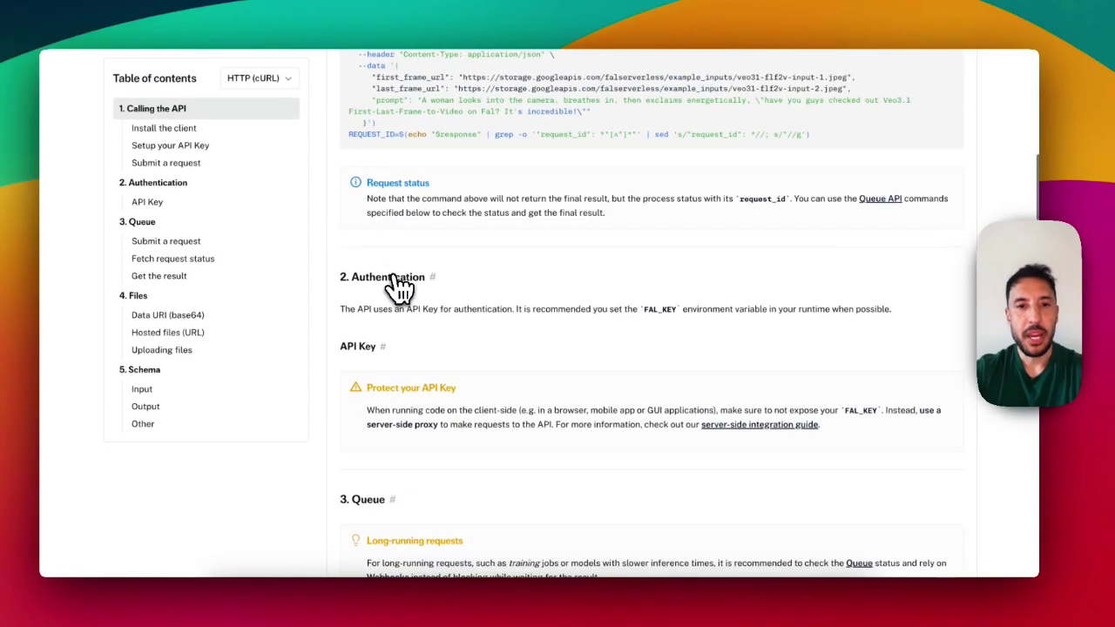
{"action": "scroll", "coordinate": [398, 288], "scroll_direction": "up", "scroll_amount": 5}
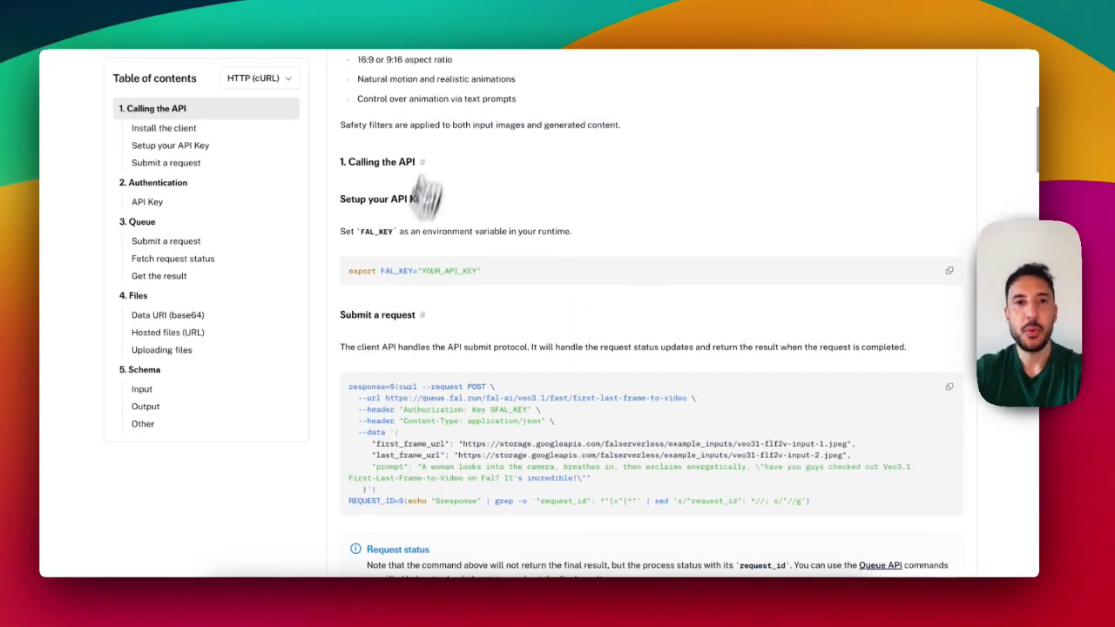
{"action": "left_click", "coordinate": [819, 14]}
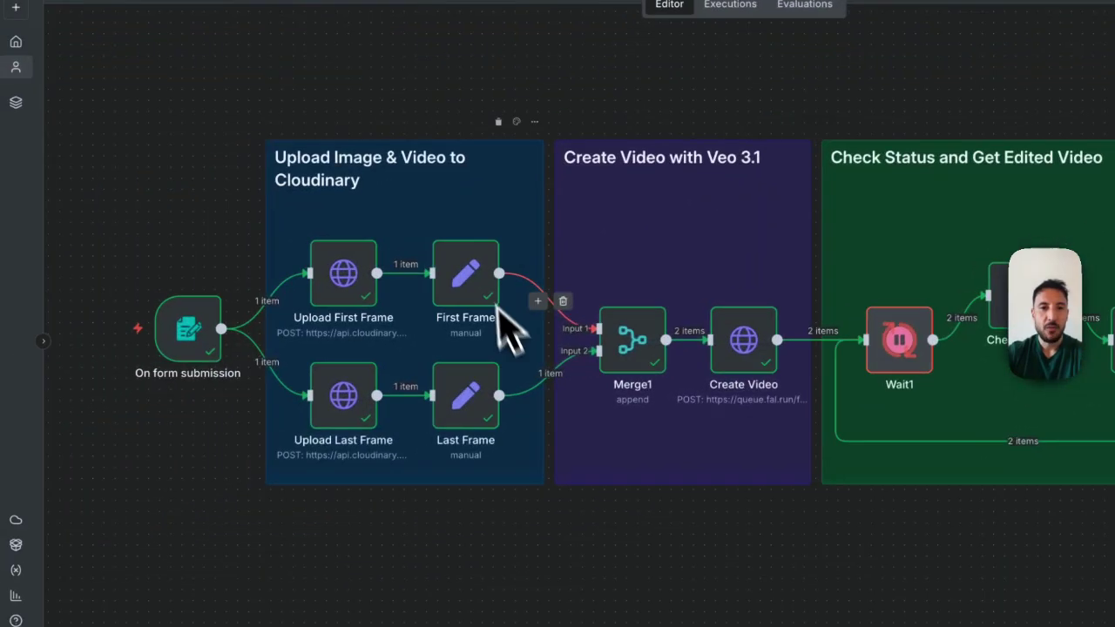
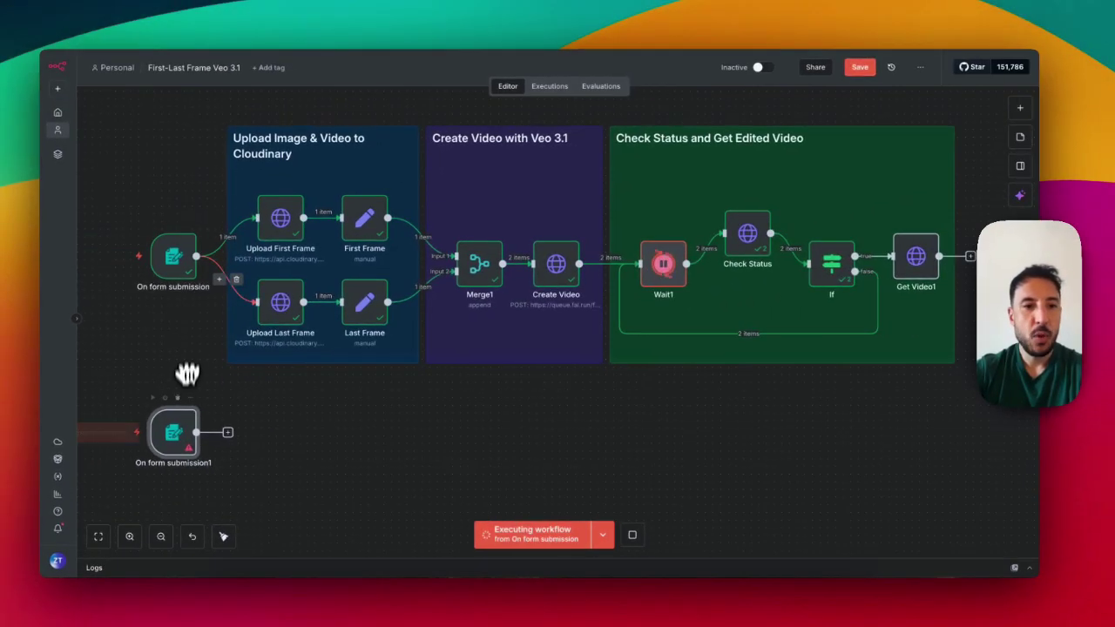
Review the AI Workshop lesson's resource list for the Cloudinary and Fal.ai endpoints and return to the workflow.
{"action": "mouse_move", "coordinate": [183, 425]}
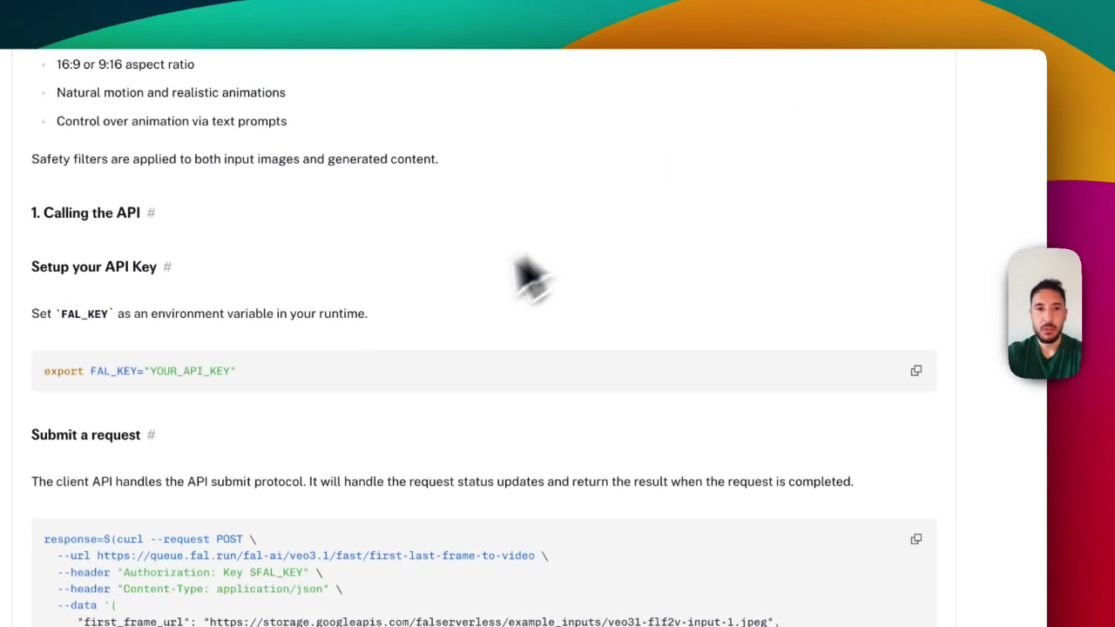
{"action": "scroll", "coordinate": [461, 322], "scroll_direction": "up", "scroll_amount": 3}
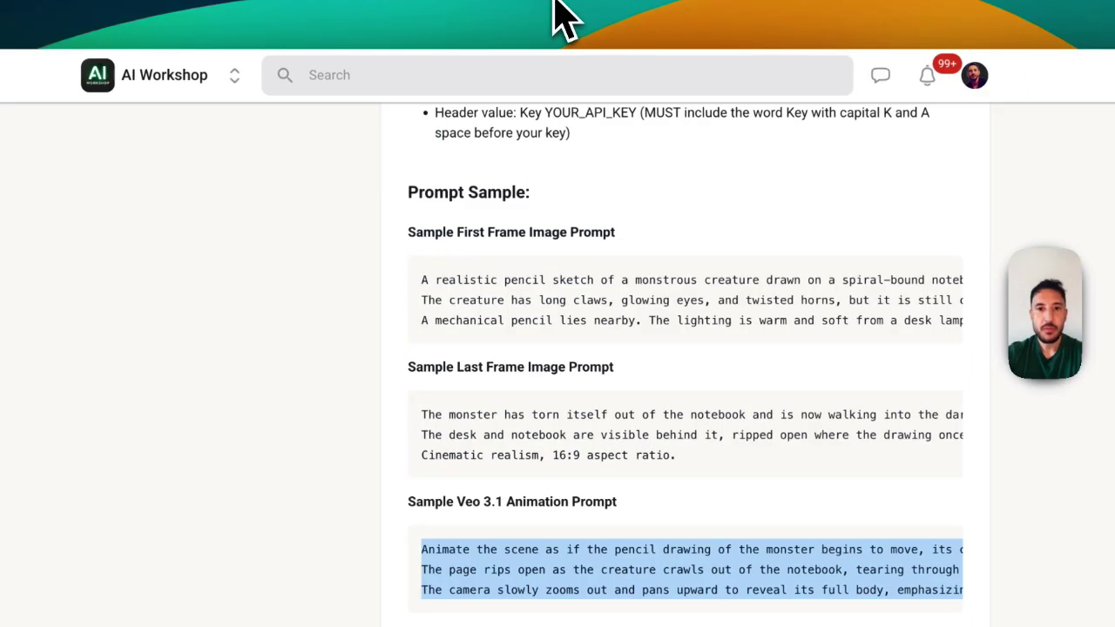
{"action": "scroll", "coordinate": [635, 361], "scroll_direction": "up", "scroll_amount": 10}
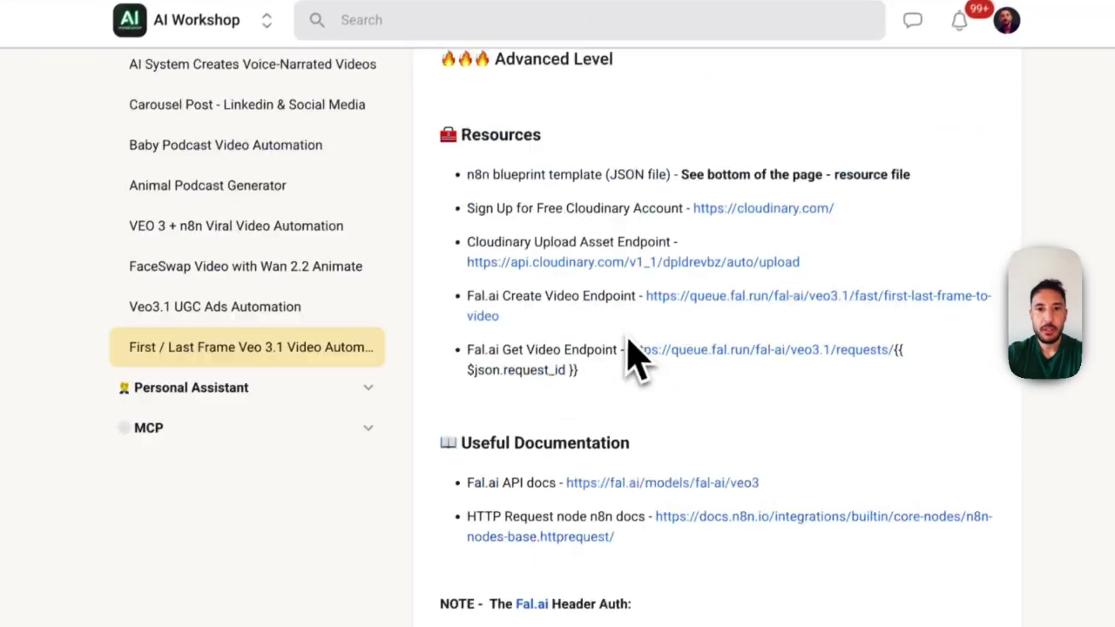
{"action": "left_click", "coordinate": [762, 397]}
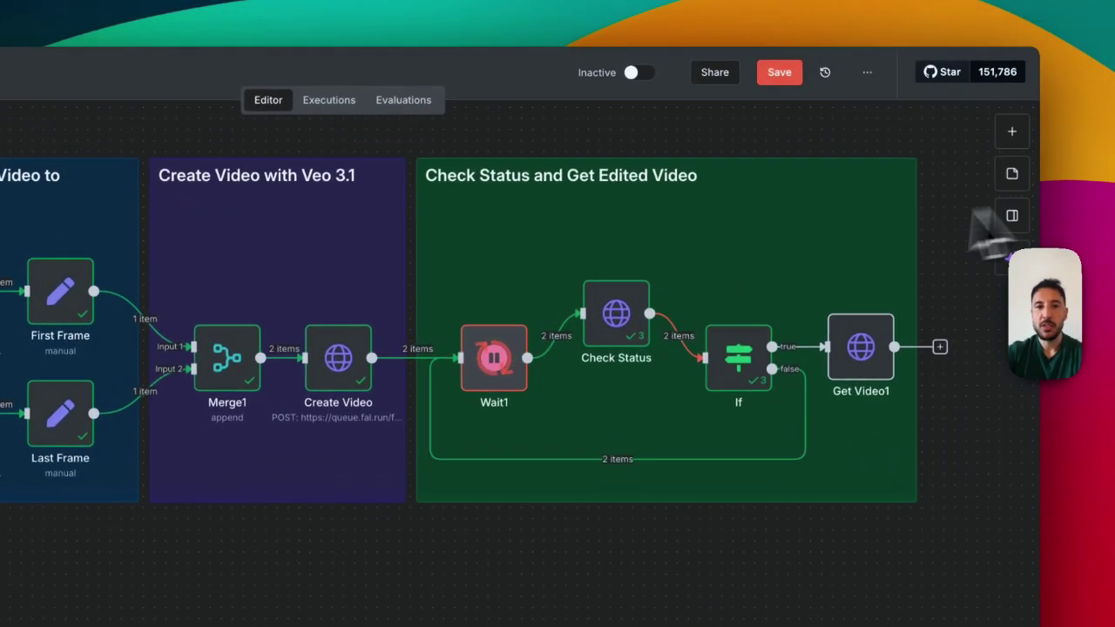
Add an HTTP Request node after the On form submission1 trigger and return to the canvas.
{"action": "left_click", "coordinate": [221, 451]}
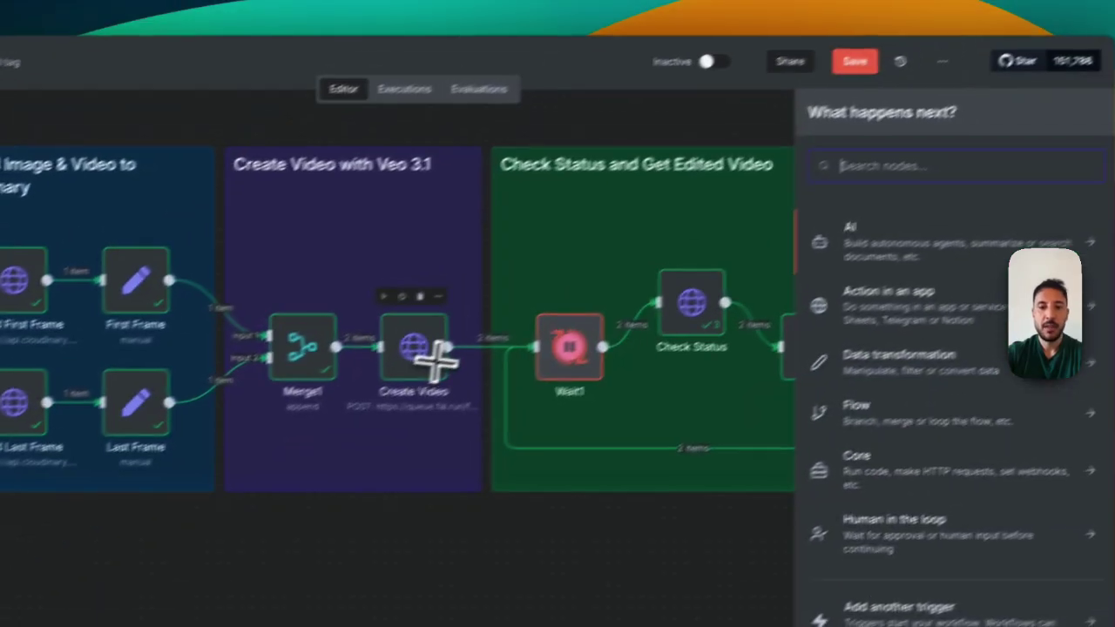
{"action": "type", "text": "htt"}
{"action": "left_click", "coordinate": [913, 244]}
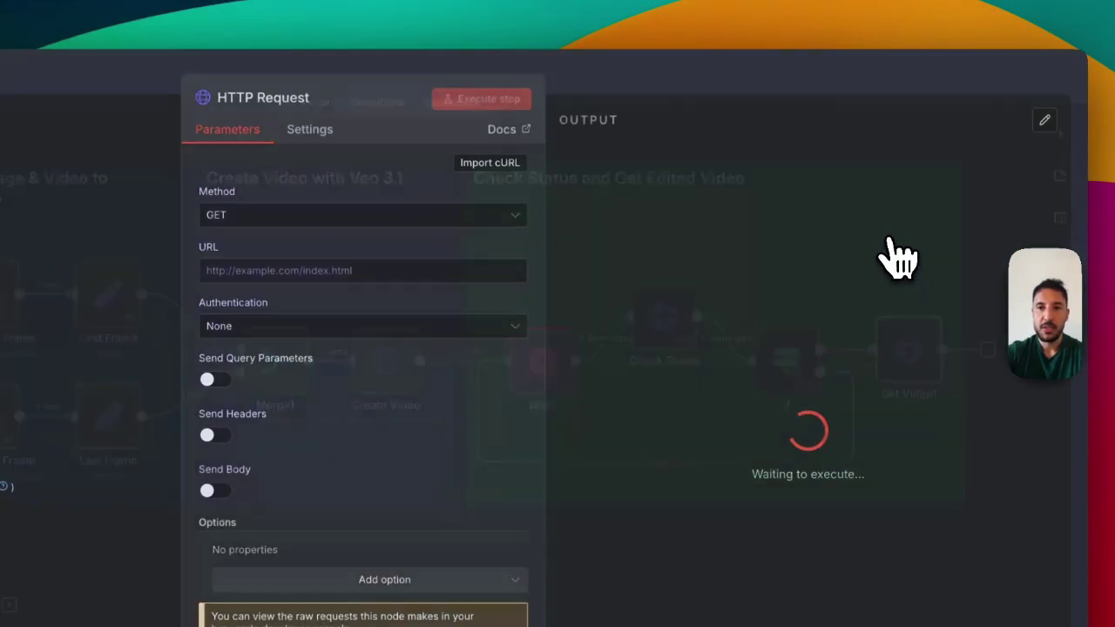
{"action": "left_click", "coordinate": [585, 87]}
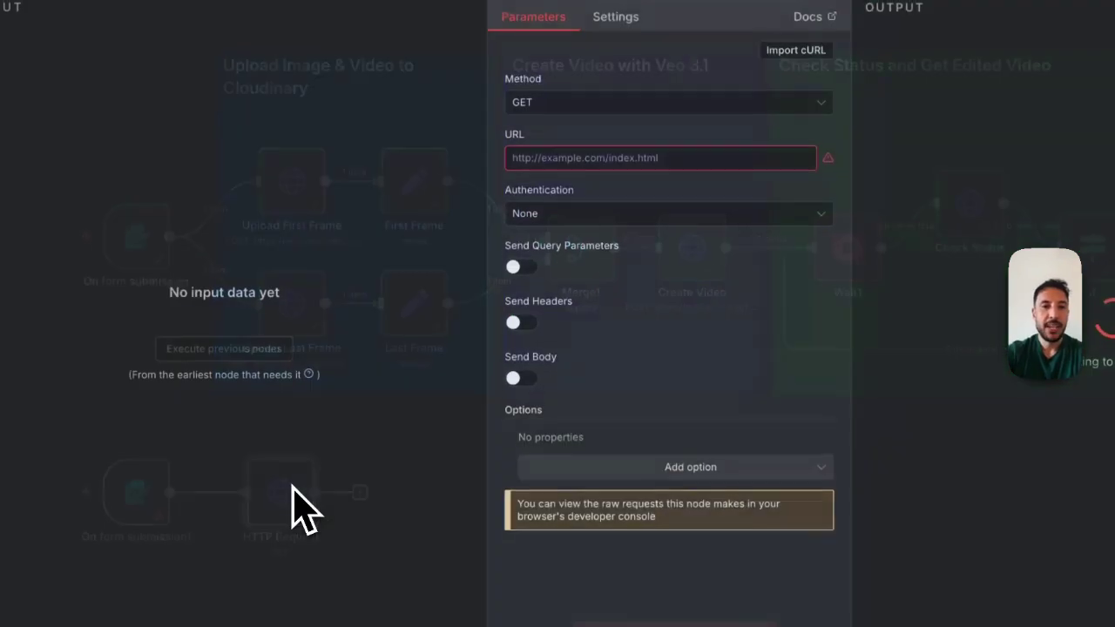
Set the new HTTP Request node's method to POST and close its settings.
{"action": "double_click", "coordinate": [297, 493]}
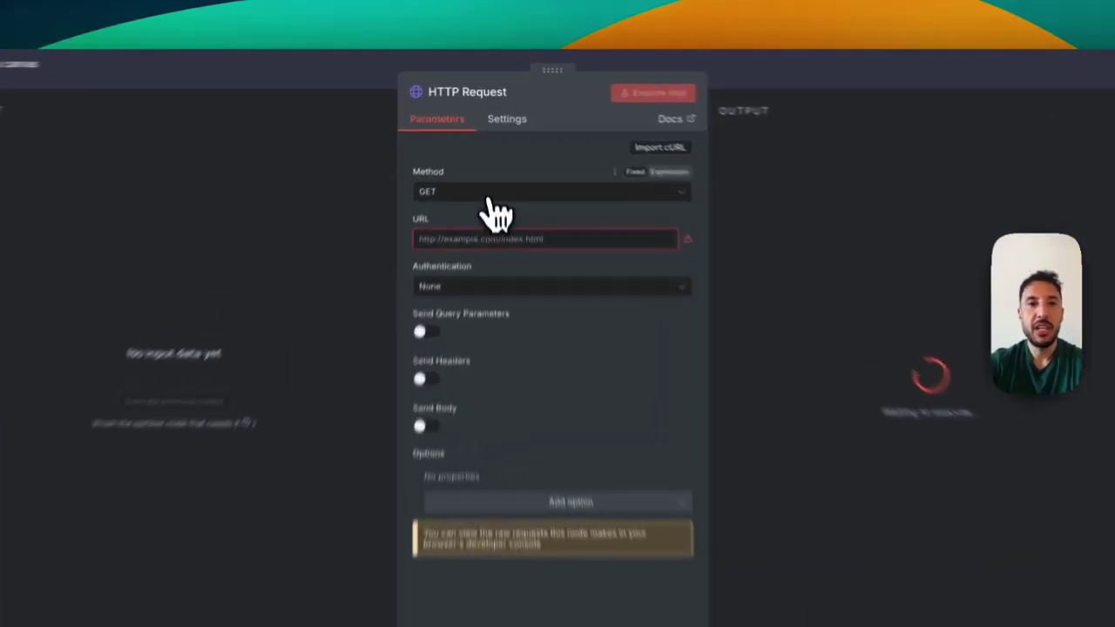
{"action": "left_click", "coordinate": [491, 166]}
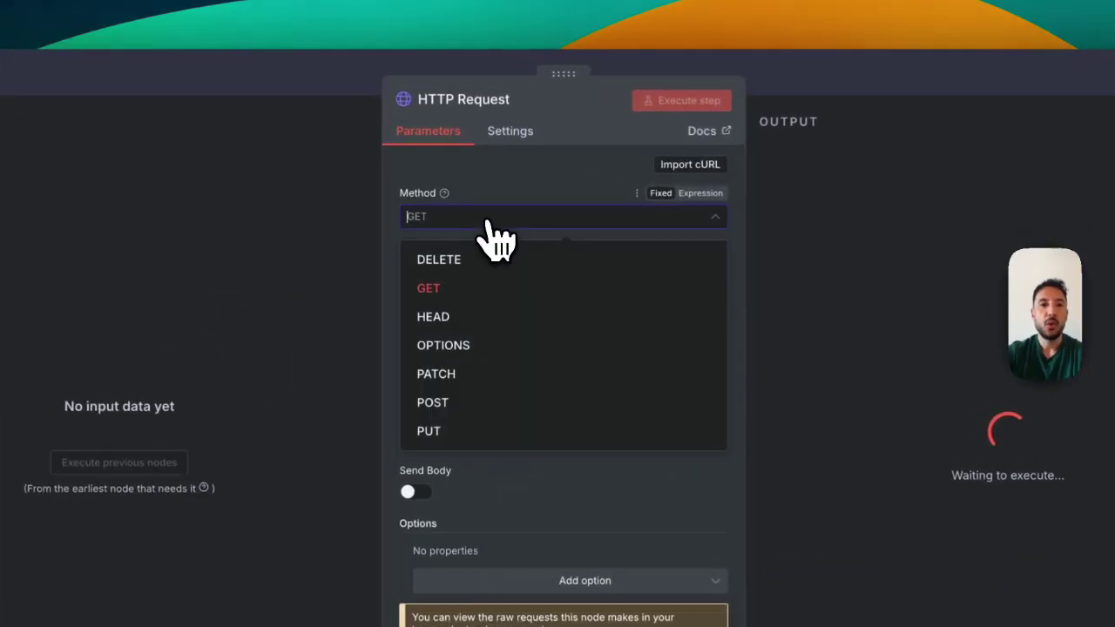
{"action": "left_click", "coordinate": [446, 403]}
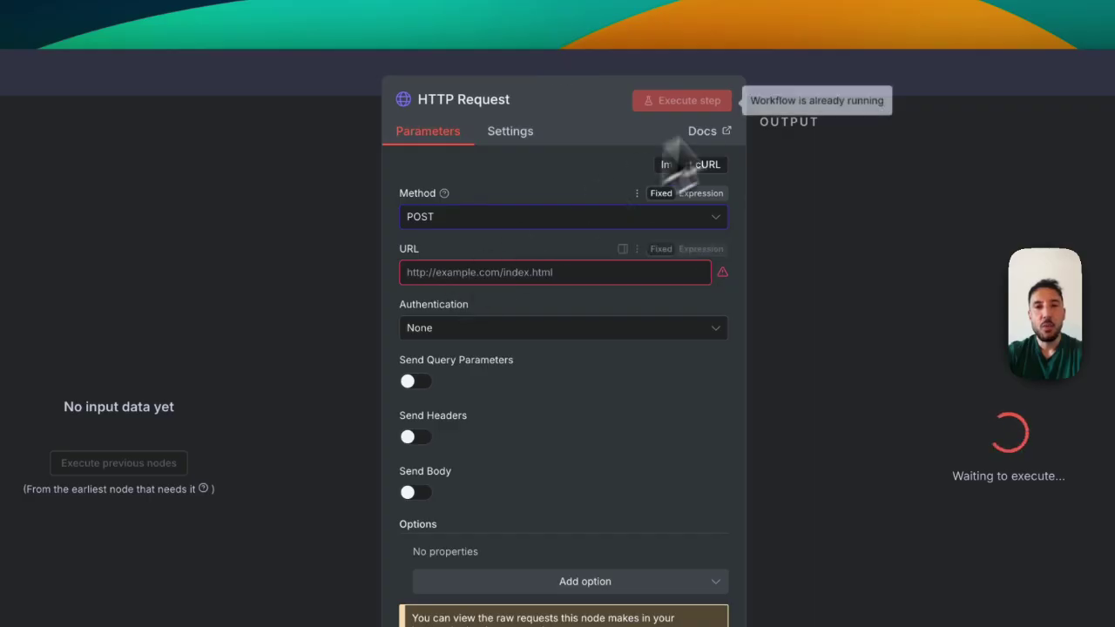
{"action": "key", "text": "Escape"}
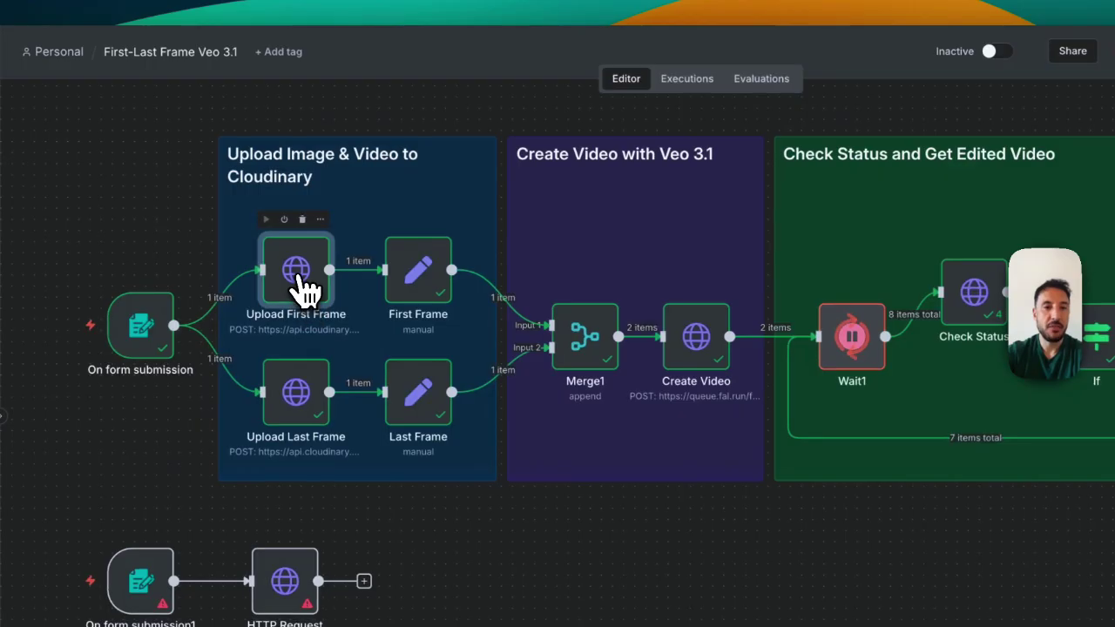
Open the Upload First Frame node and examine its input images, request method and Cloudinary upload URL.
{"action": "double_click", "coordinate": [304, 277]}
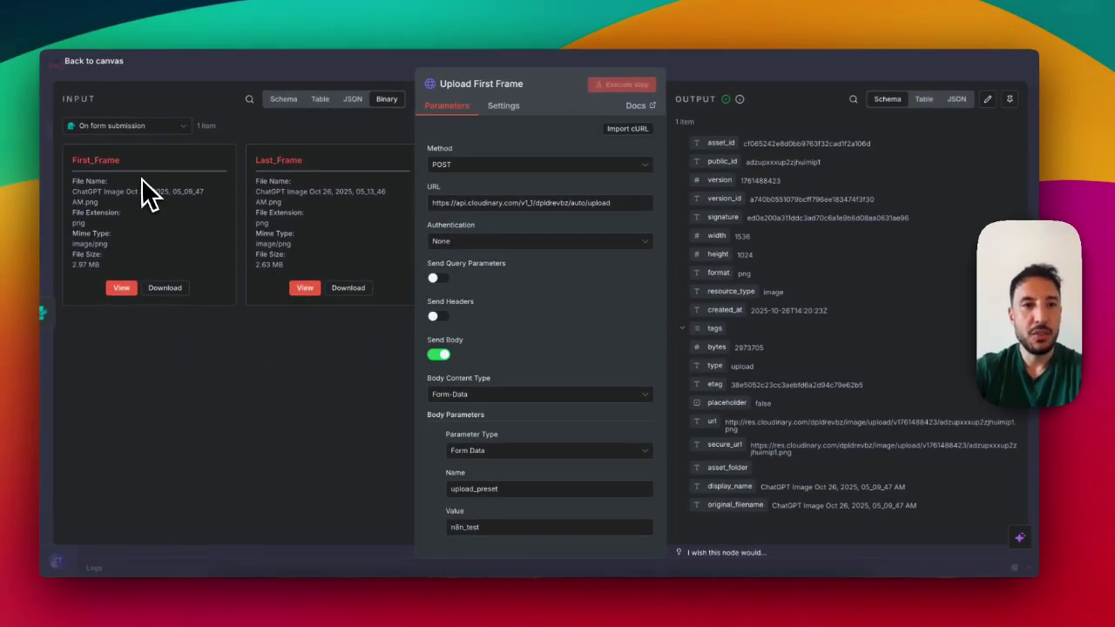
{"action": "scroll", "coordinate": [141, 178], "scroll_direction": "right", "scroll_amount": 1}
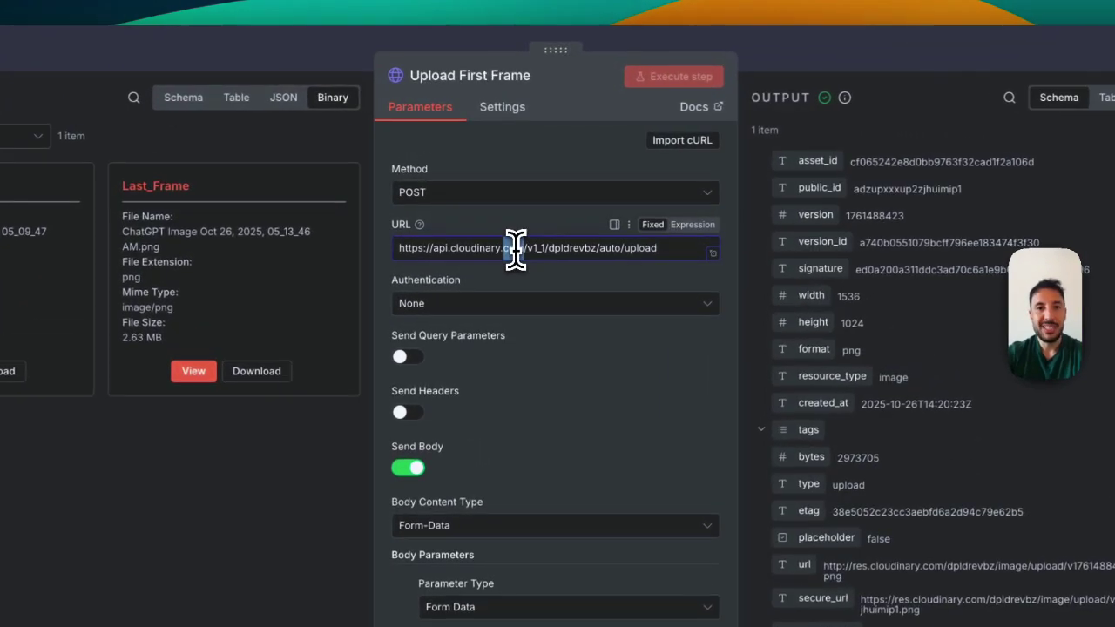
{"action": "triple_click", "coordinate": [512, 203]}
{"action": "left_click", "coordinate": [515, 249]}
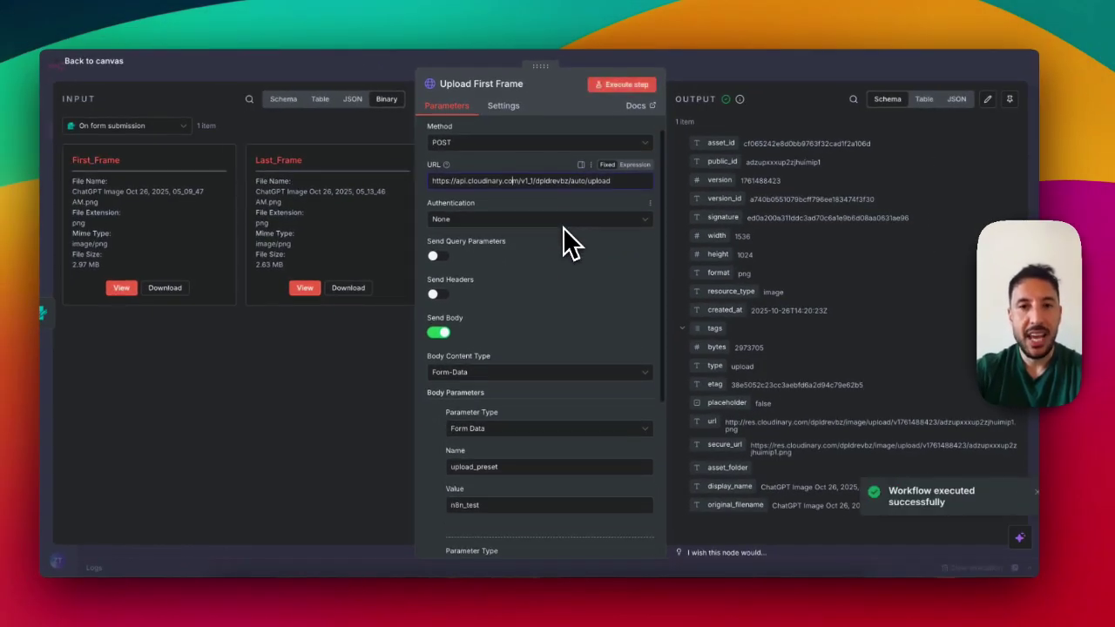
{"action": "scroll", "coordinate": [571, 244], "scroll_direction": "down", "scroll_amount": 1}
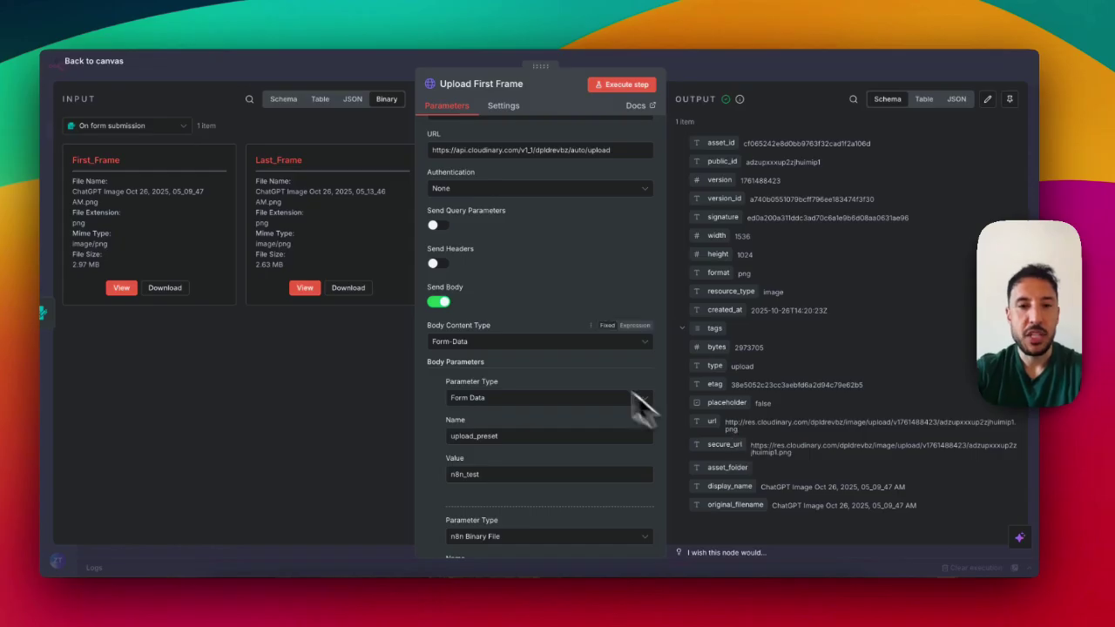
{"action": "scroll", "coordinate": [538, 268], "scroll_direction": "down", "scroll_amount": 1}
{"action": "scroll", "coordinate": [535, 261], "scroll_direction": "up", "scroll_amount": 2}
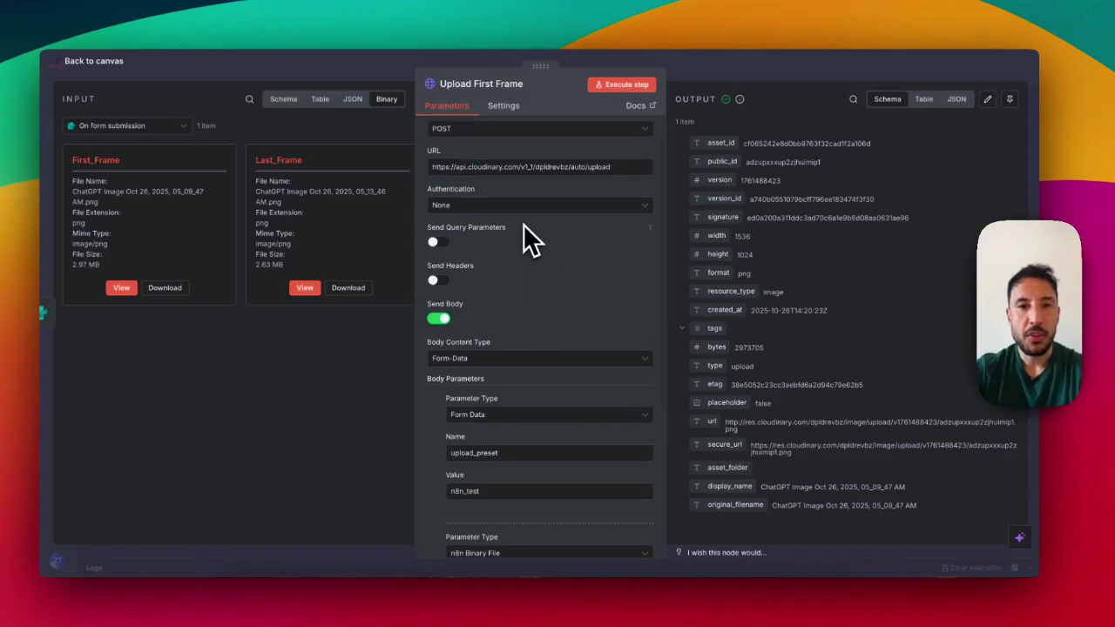
Examine the Upload First Frame node's form-data body, covering the upload preset and binary file parameters, and close the node.
{"action": "scroll", "coordinate": [522, 234], "scroll_direction": "down", "scroll_amount": 3}
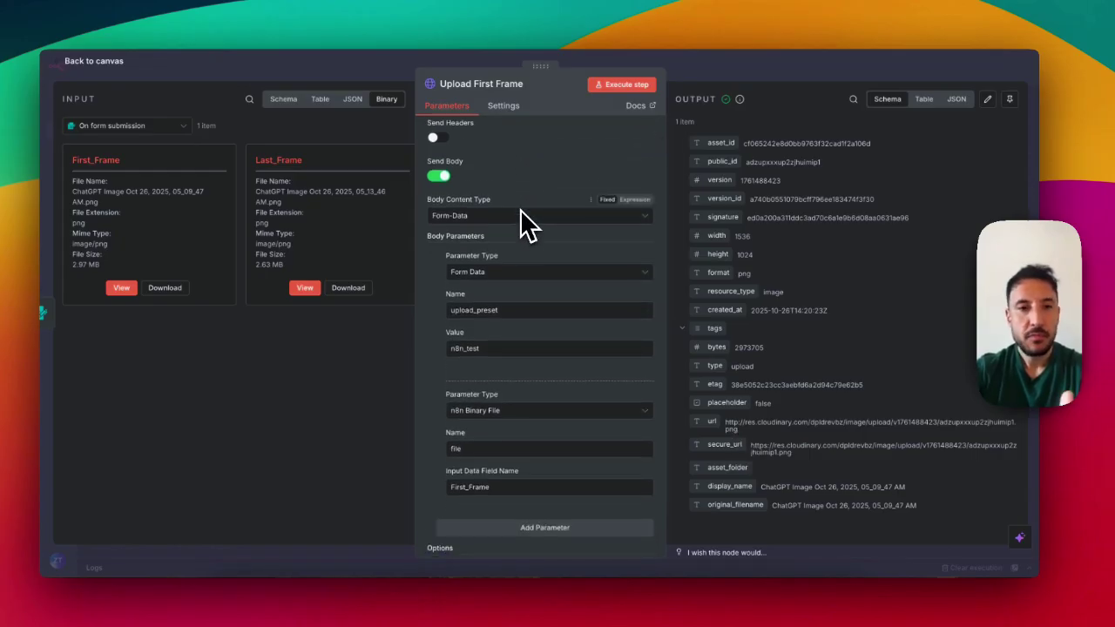
{"action": "scroll", "coordinate": [520, 210], "scroll_direction": "down", "scroll_amount": 1}
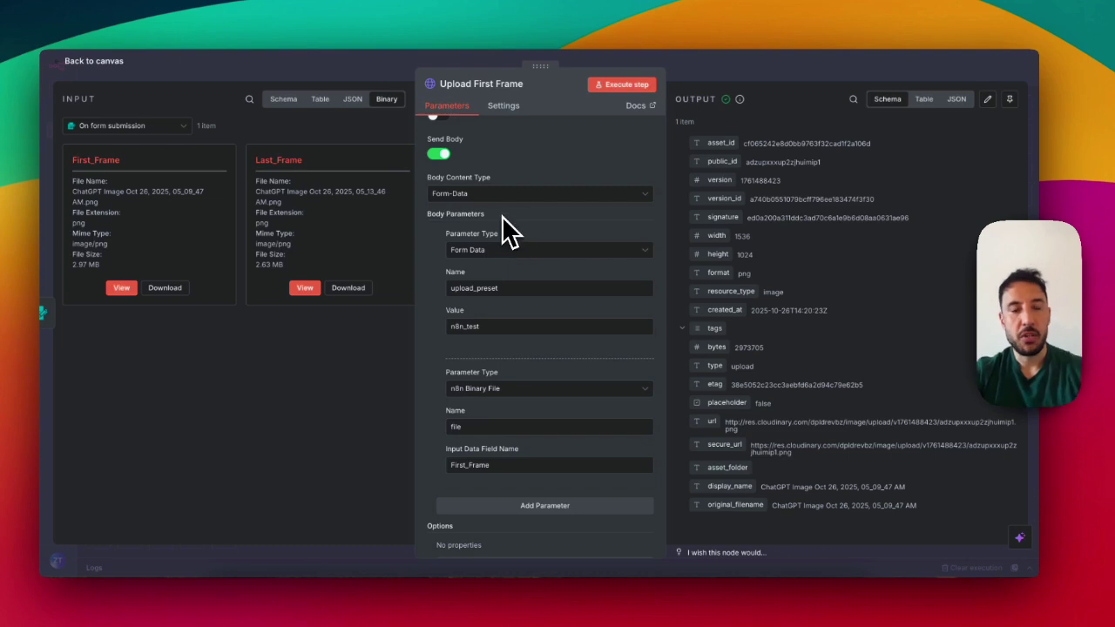
{"action": "scroll", "coordinate": [504, 218], "scroll_direction": "down", "scroll_amount": 1}
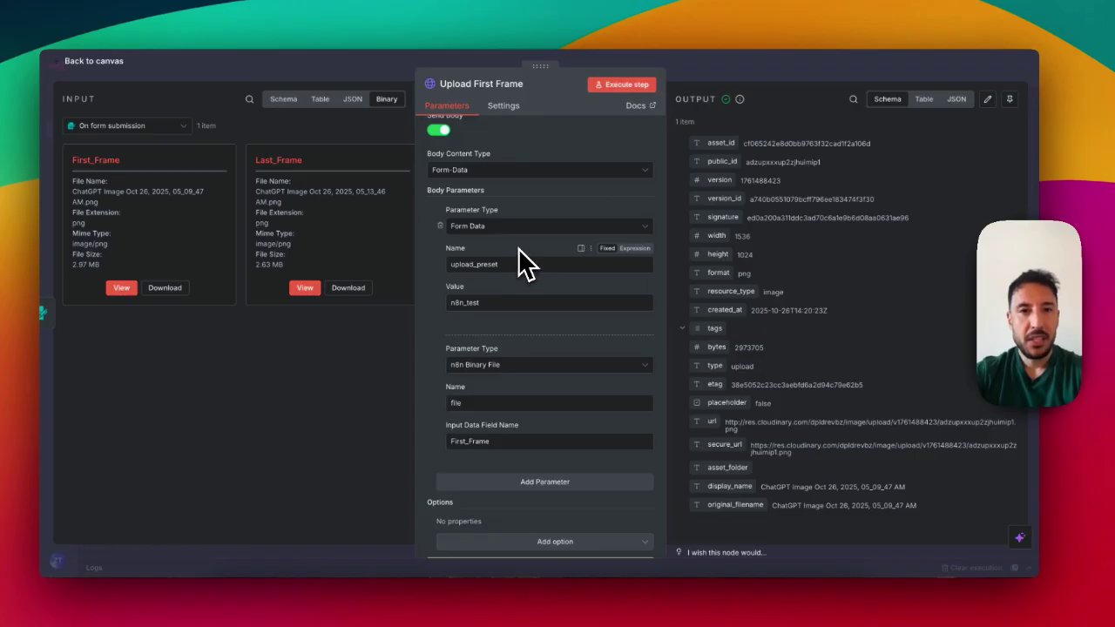
{"action": "scroll", "coordinate": [518, 264], "scroll_direction": "down", "scroll_amount": 1}
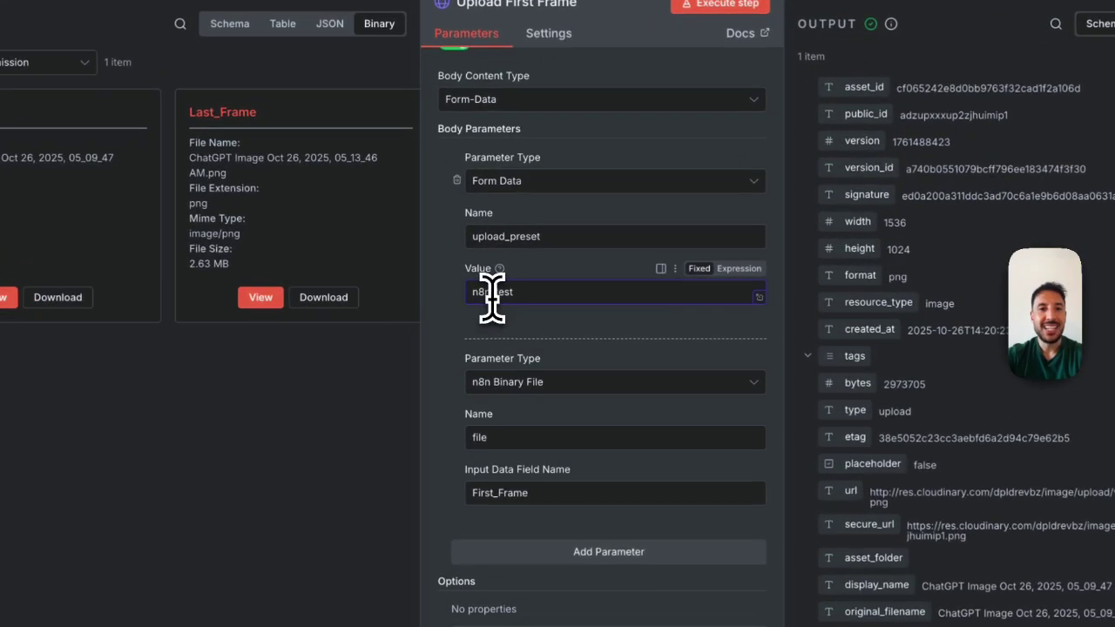
{"action": "left_click", "coordinate": [463, 285]}
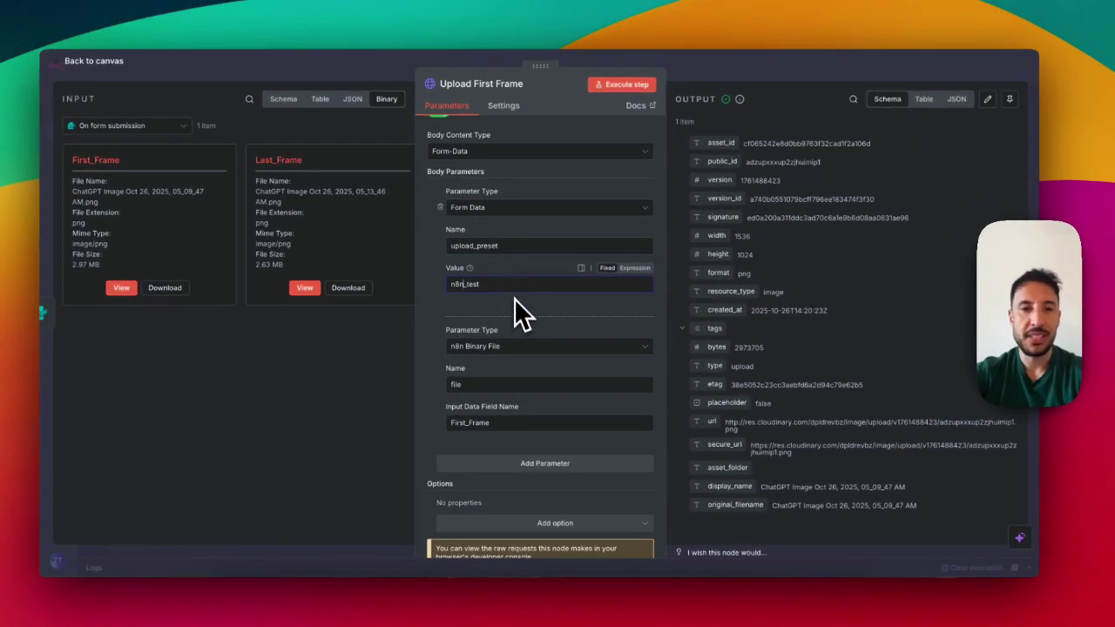
{"action": "scroll", "coordinate": [514, 298], "scroll_direction": "down", "scroll_amount": 1}
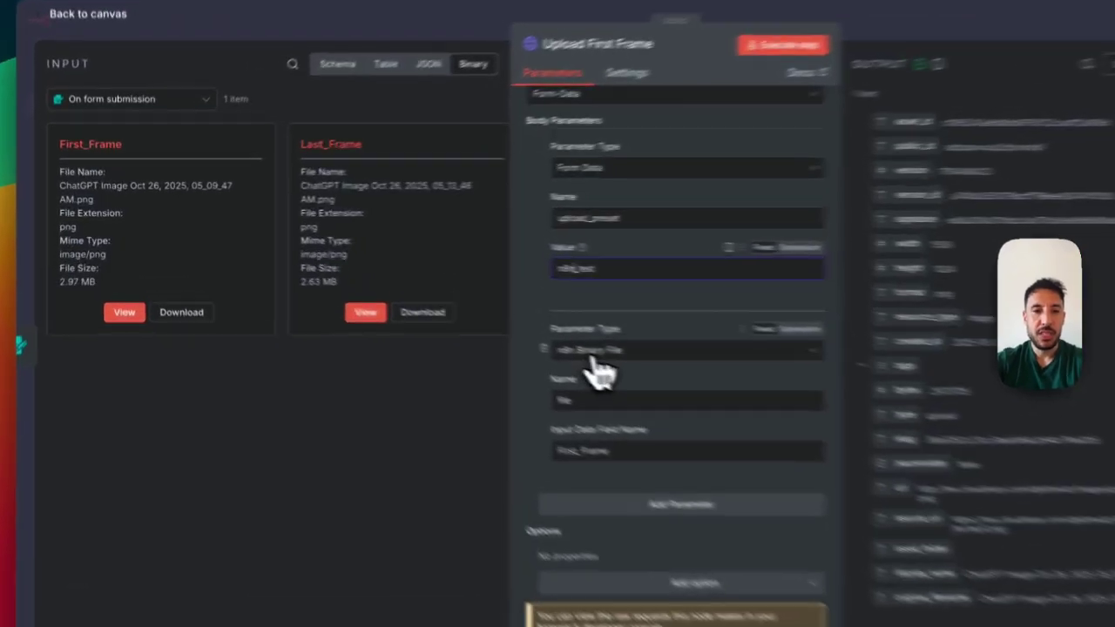
{"action": "left_click", "coordinate": [477, 319]}
{"action": "left_click", "coordinate": [475, 320]}
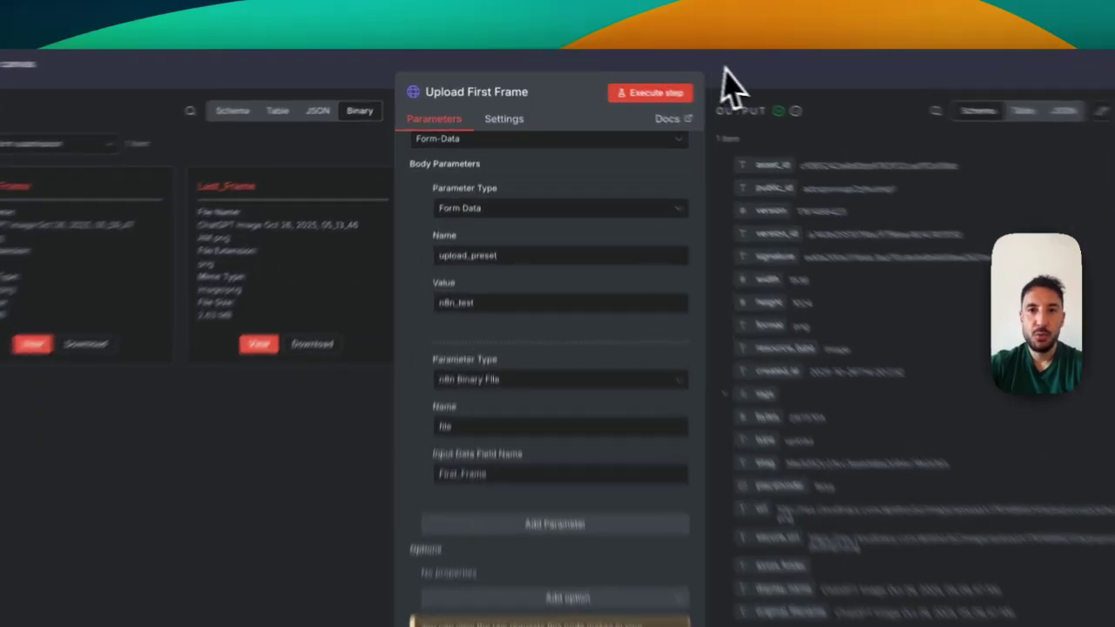
{"action": "left_click", "coordinate": [688, 63]}
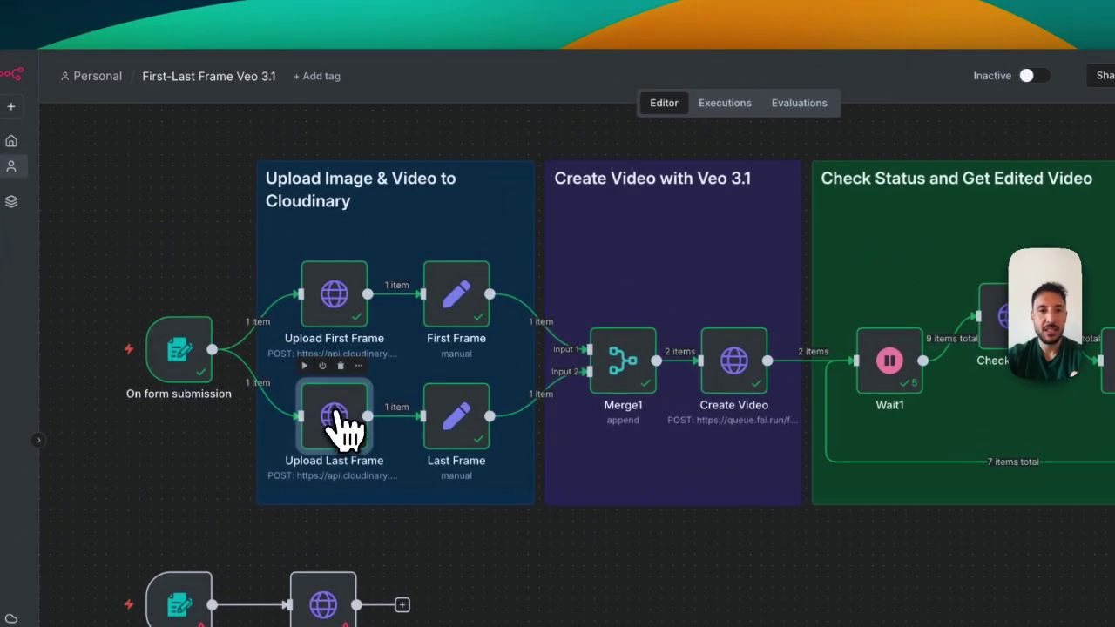
Open the Upload Last Frame node and examine its Cloudinary request and body parameters.
{"action": "double_click", "coordinate": [284, 306]}
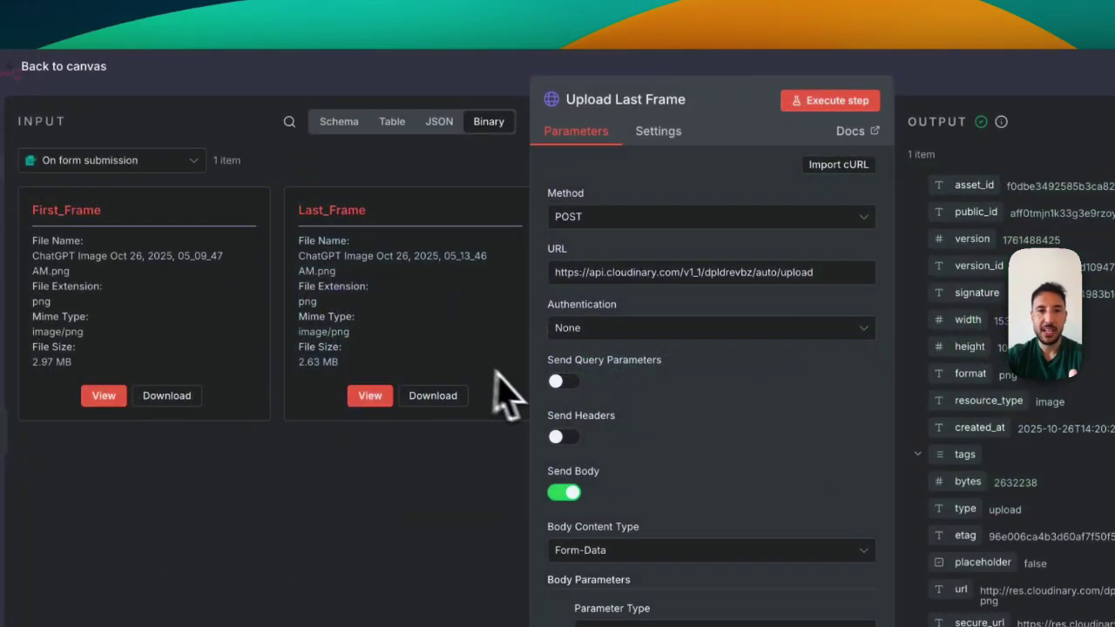
{"action": "scroll", "coordinate": [575, 279], "scroll_direction": "down", "scroll_amount": 10}
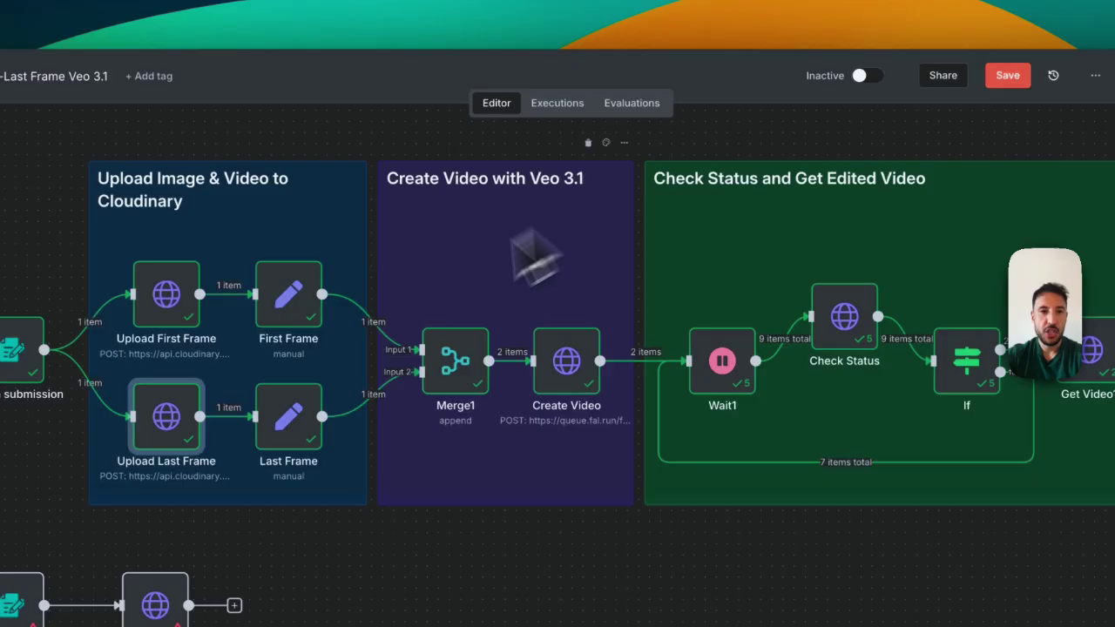
Inspect the First Frame and Last Frame nodes for their secure URL field mapping and output links.
{"action": "double_click", "coordinate": [292, 309]}
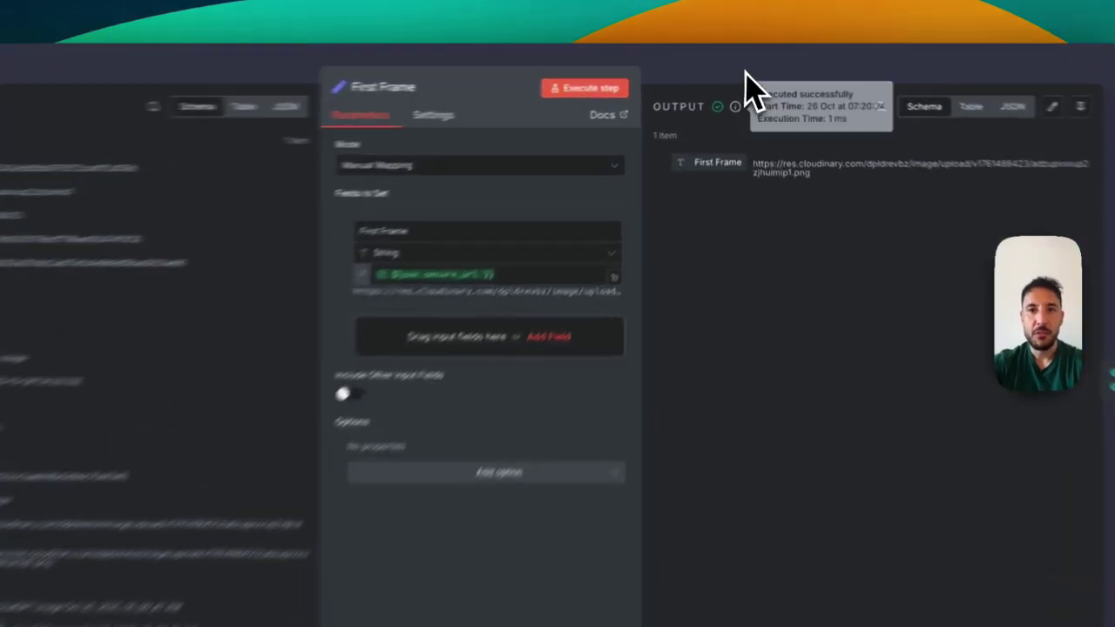
{"action": "key", "text": "Escape"}
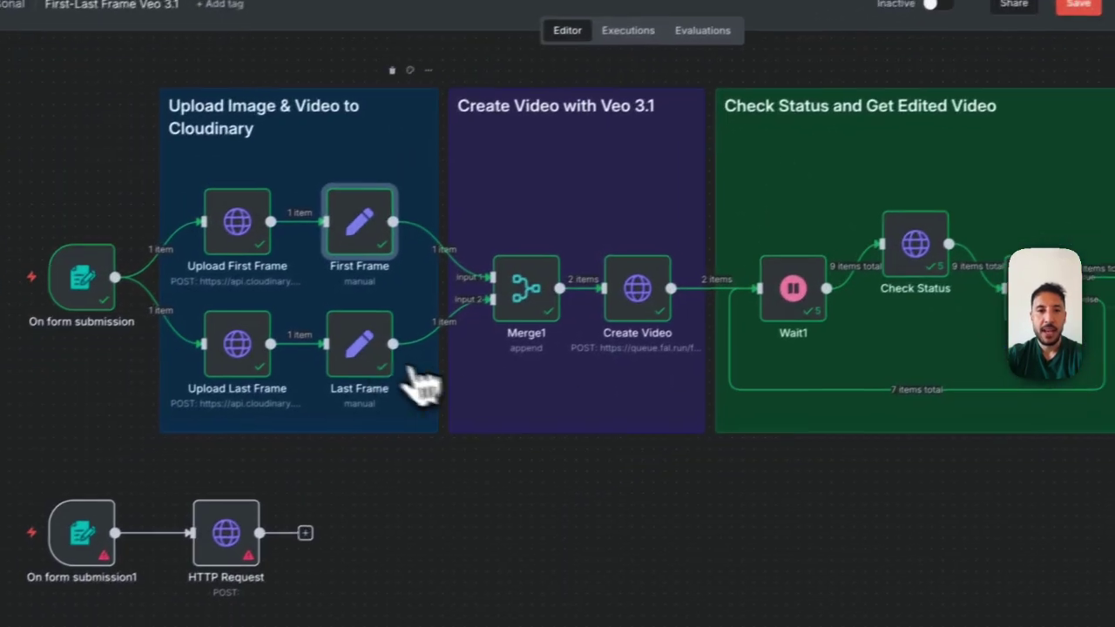
{"action": "double_click", "coordinate": [388, 370]}
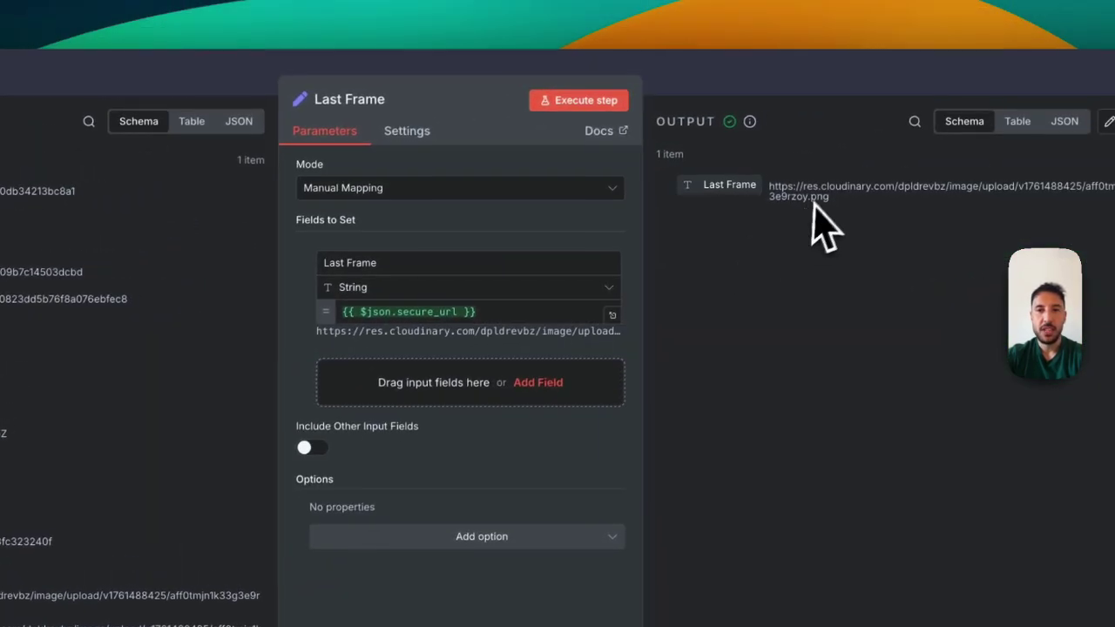
Close the Last Frame node, open Merge1, examine its Append mode and combined frame URLs, and close it.
{"action": "left_click", "coordinate": [792, 87]}
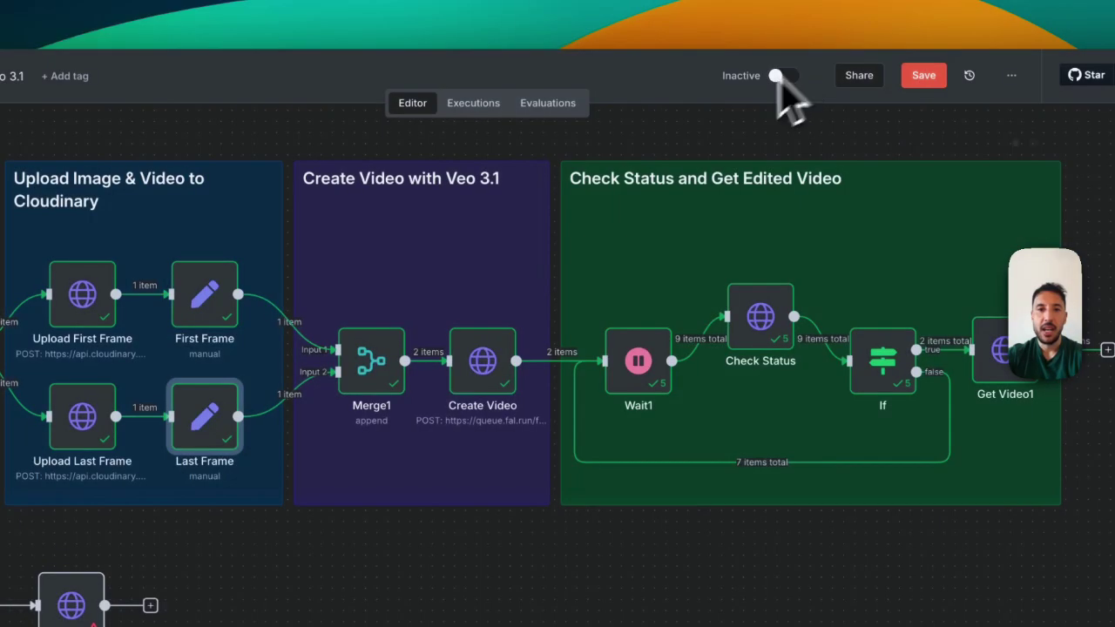
{"action": "double_click", "coordinate": [375, 358]}
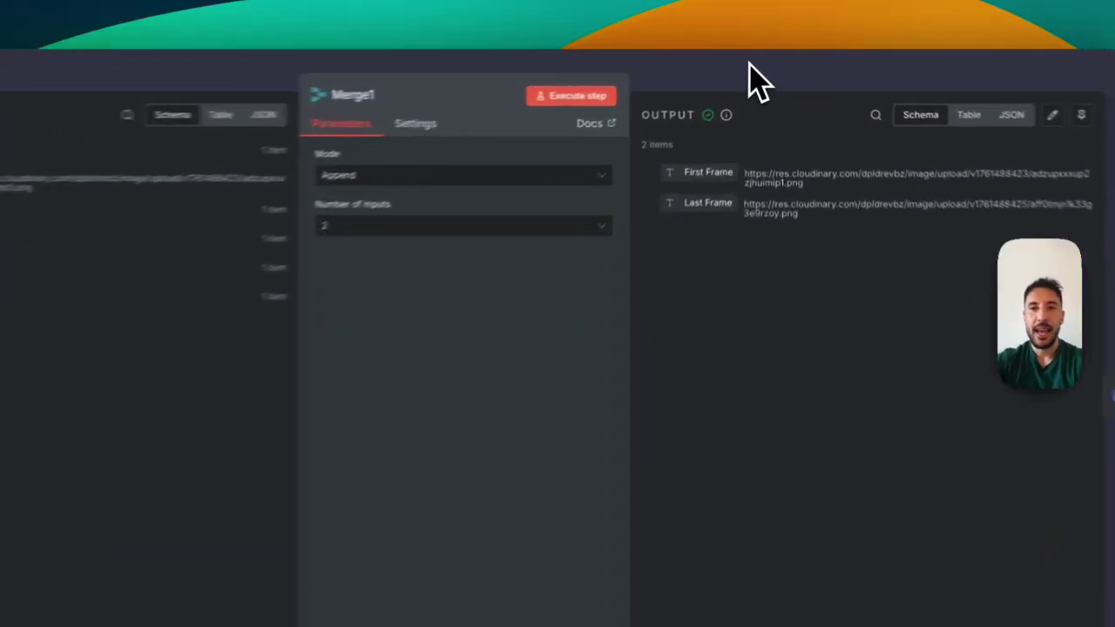
{"action": "key", "text": "Escape"}
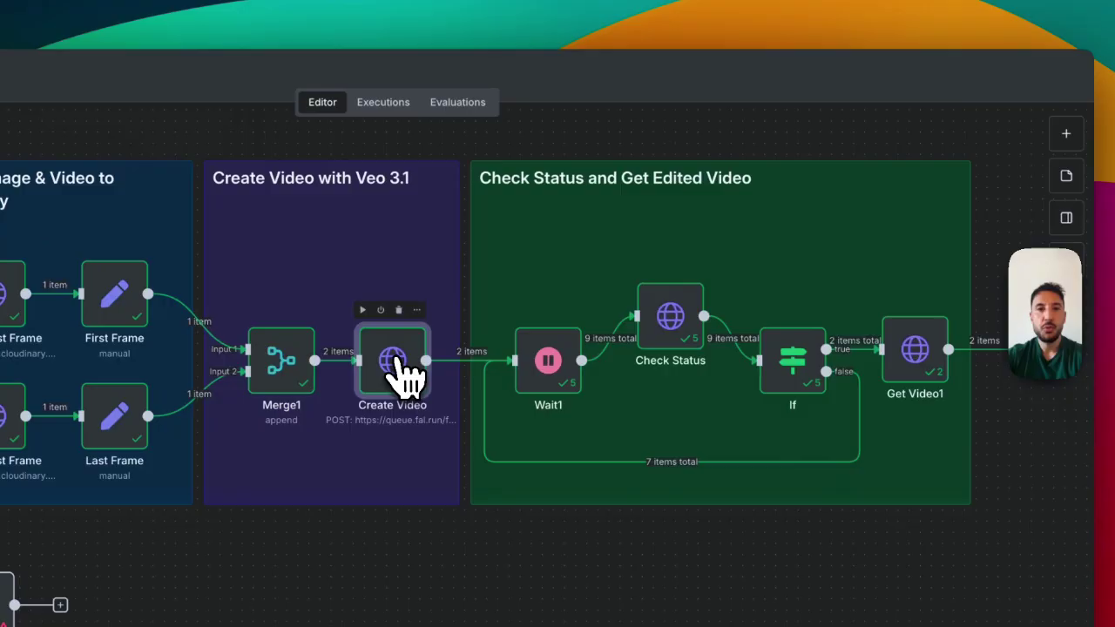
Open the Create Video node and compare its POST request URL with fal.ai's veo3.1 fast first-last-frame-to-video API page.
{"action": "double_click", "coordinate": [560, 270]}
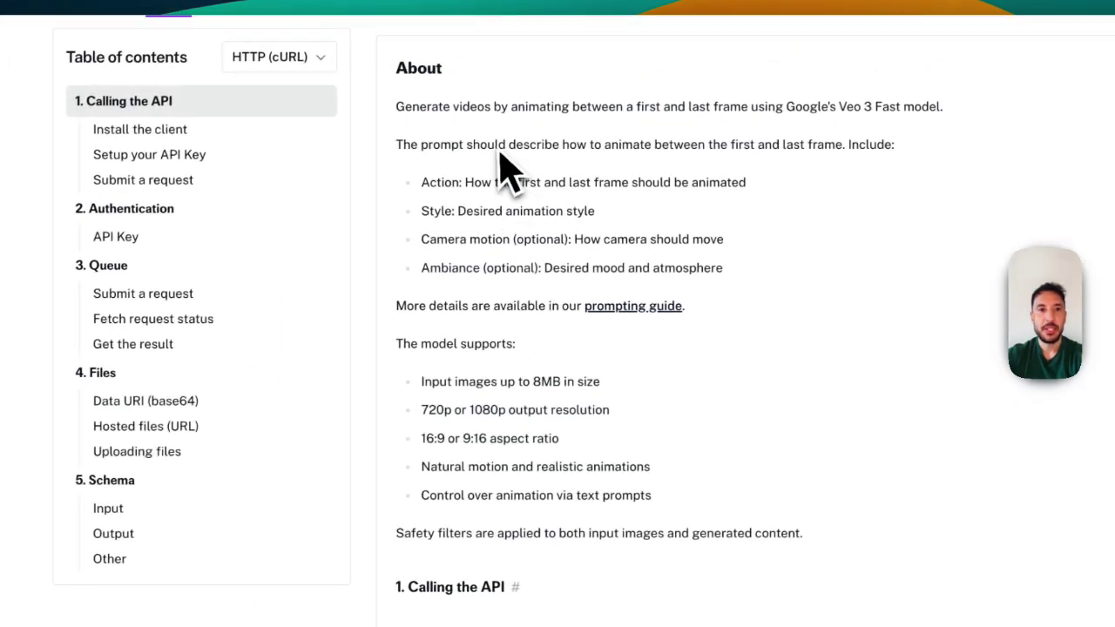
{"action": "scroll", "coordinate": [508, 174], "scroll_direction": "up", "scroll_amount": 2}
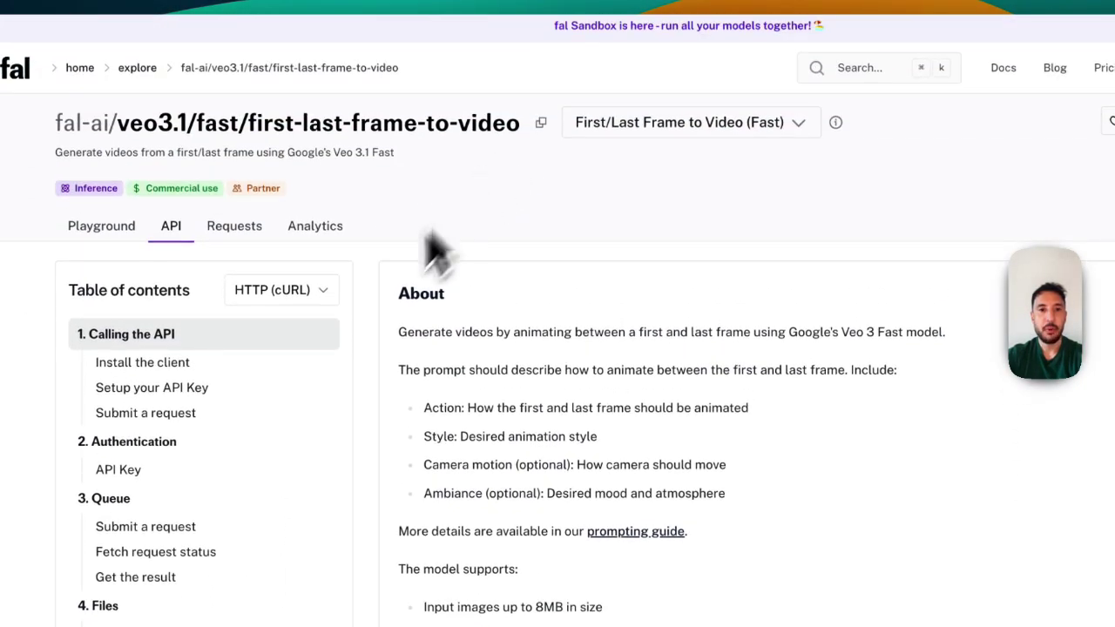
{"action": "scroll", "coordinate": [231, 493], "scroll_direction": "down", "scroll_amount": 10}
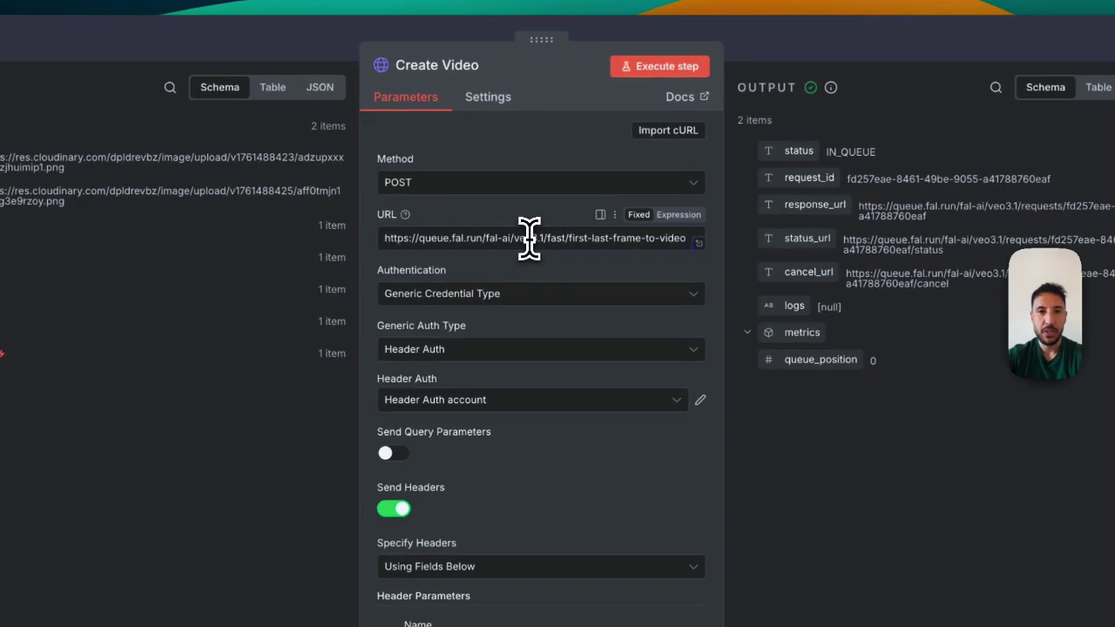
{"action": "triple_click", "coordinate": [372, 273]}
{"action": "left_click", "coordinate": [529, 237]}
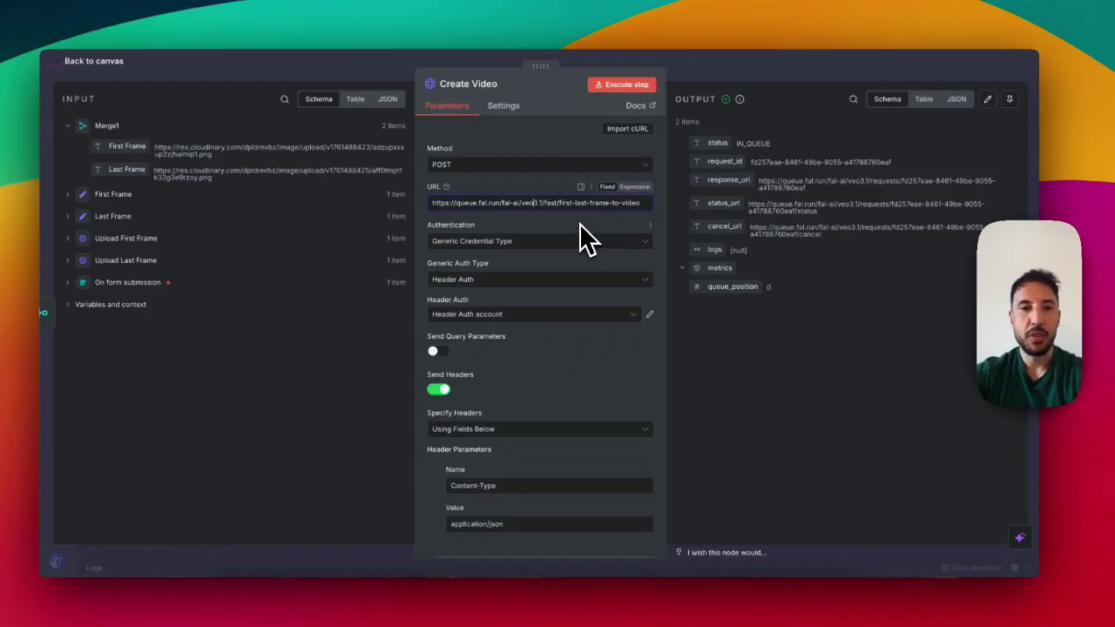
Examine the Create Video node's header authentication, Content-Type header parameter, raw JSON body and batching options.
{"action": "scroll", "coordinate": [547, 253], "scroll_direction": "down", "scroll_amount": 1}
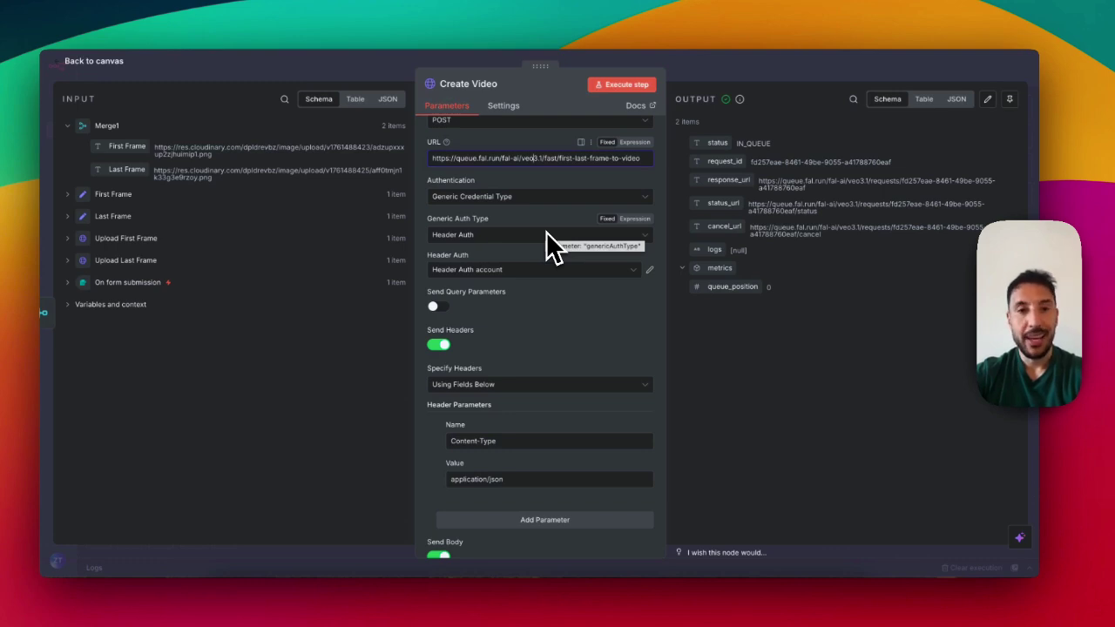
{"action": "scroll", "coordinate": [544, 233], "scroll_direction": "down", "scroll_amount": 3}
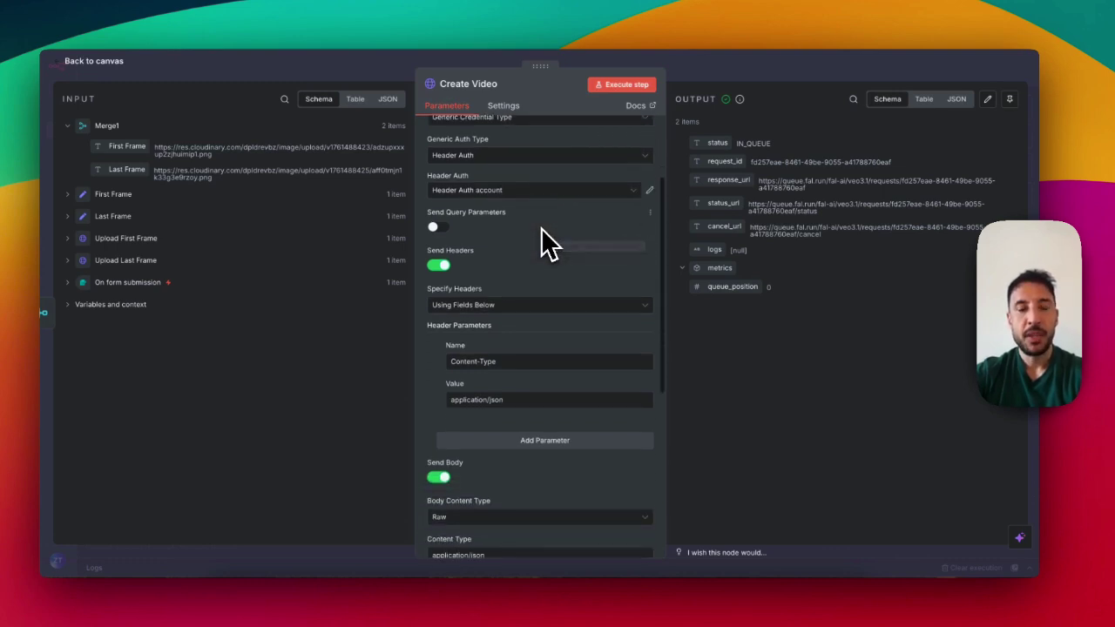
{"action": "scroll", "coordinate": [488, 235], "scroll_direction": "down", "scroll_amount": 2}
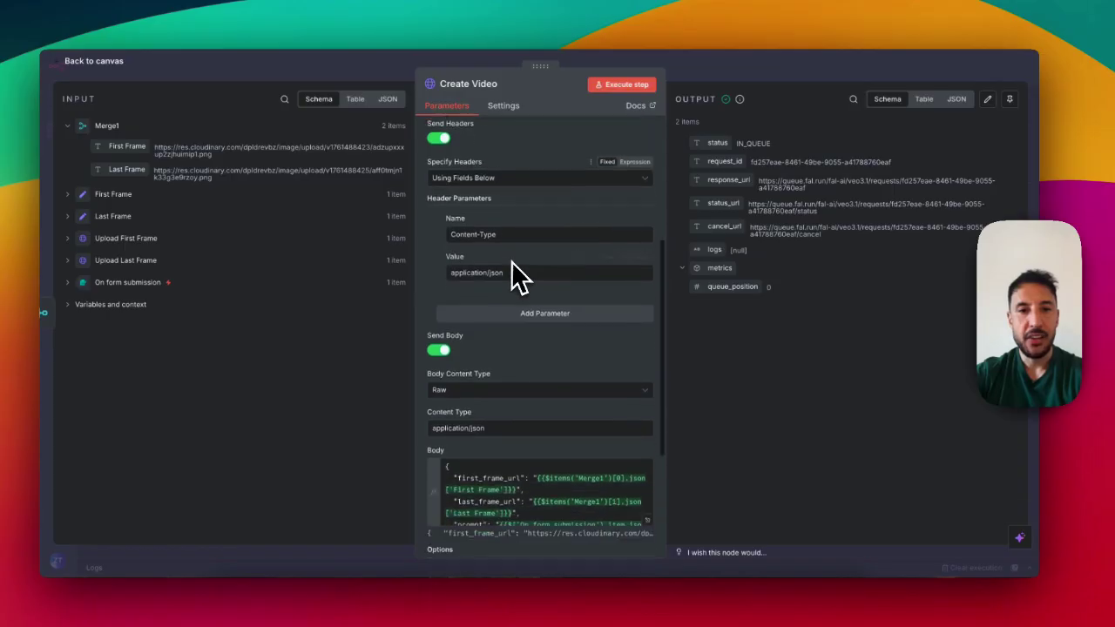
{"action": "scroll", "coordinate": [521, 278], "scroll_direction": "down", "scroll_amount": 3}
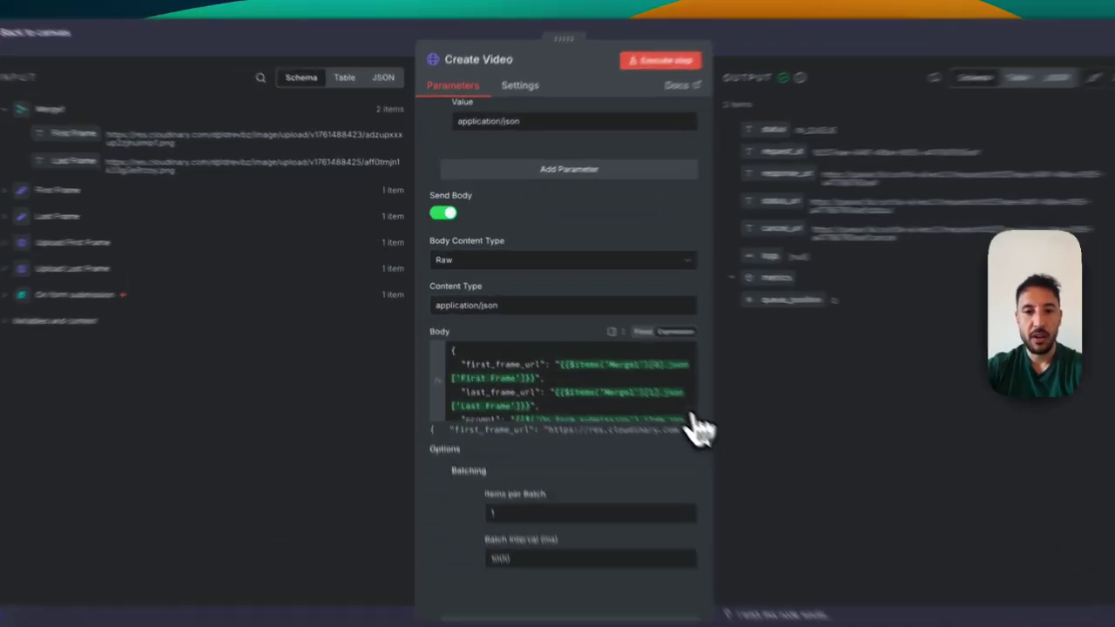
Expand the Create Video body expression and inspect how it references the Merge1 frame URLs and the On form submission prompt.
{"action": "left_click", "coordinate": [647, 383]}
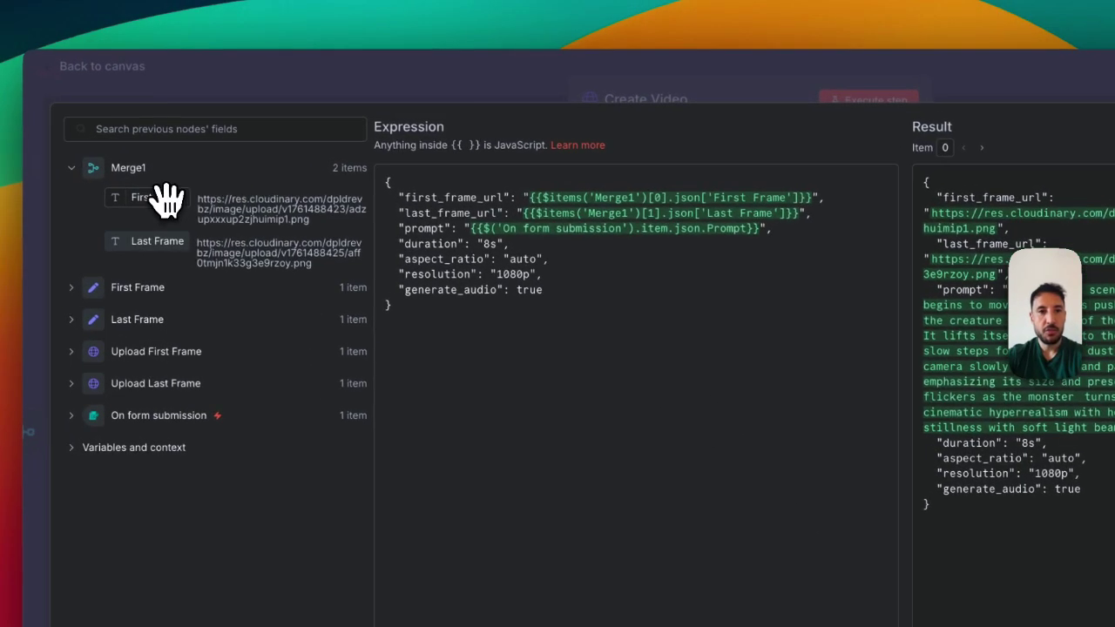
{"action": "left_click_drag", "start_coordinate": [13, 123], "coordinate": [94, 70]}
{"action": "left_click_drag", "start_coordinate": [247, 145], "coordinate": [655, 209]}
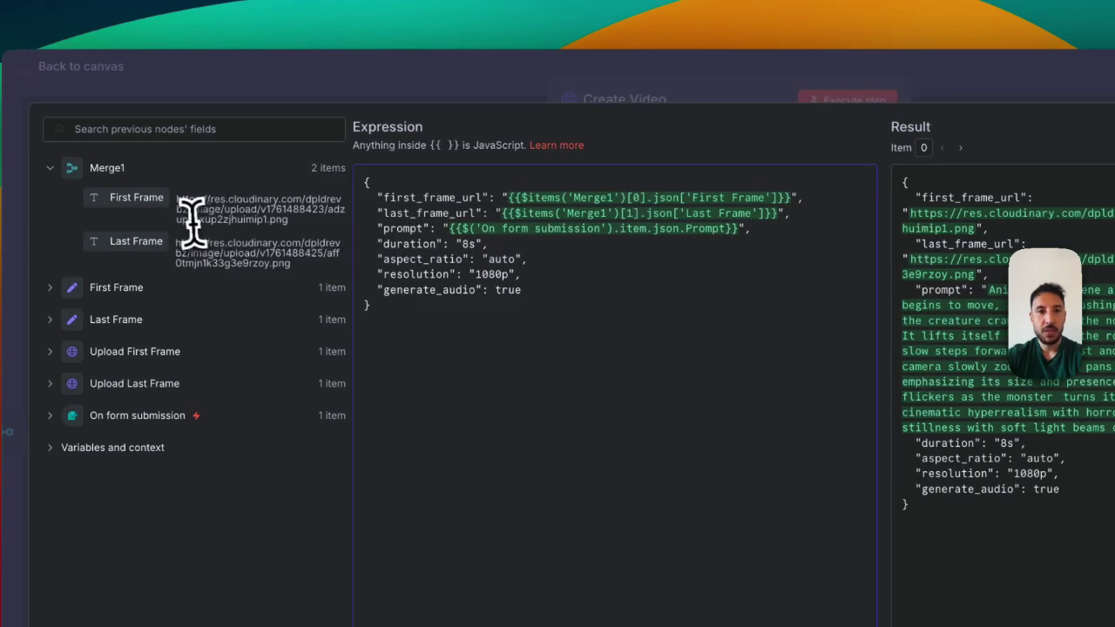
{"action": "left_click_drag", "start_coordinate": [653, 214], "coordinate": [616, 214]}
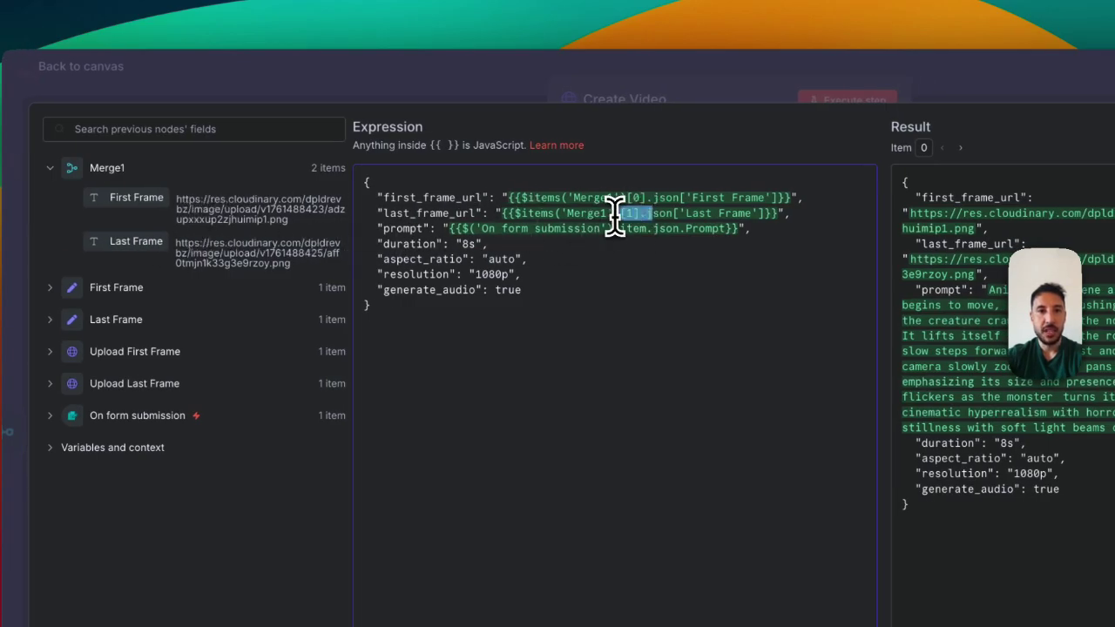
{"action": "left_click", "coordinate": [614, 213]}
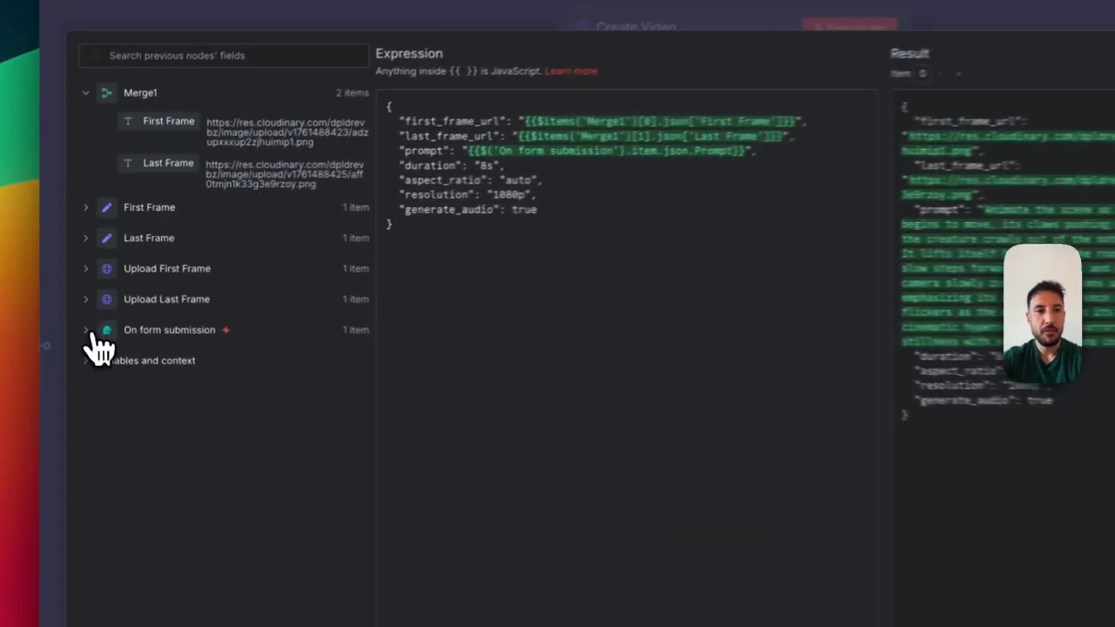
{"action": "left_click", "coordinate": [79, 302]}
Switch to the fal.ai API documentation and examine the Submit a request example's URL, headers, frame URLs and prompt.
{"action": "scroll", "coordinate": [156, 366], "scroll_direction": "down", "scroll_amount": 5}
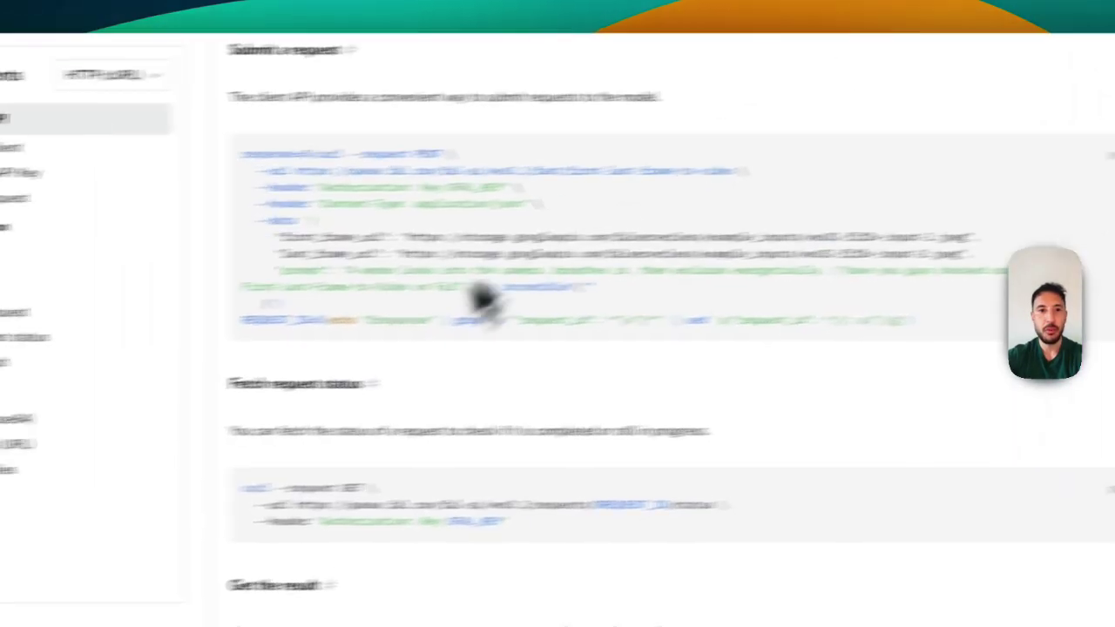
{"action": "scroll", "coordinate": [462, 417], "scroll_direction": "up", "scroll_amount": 3}
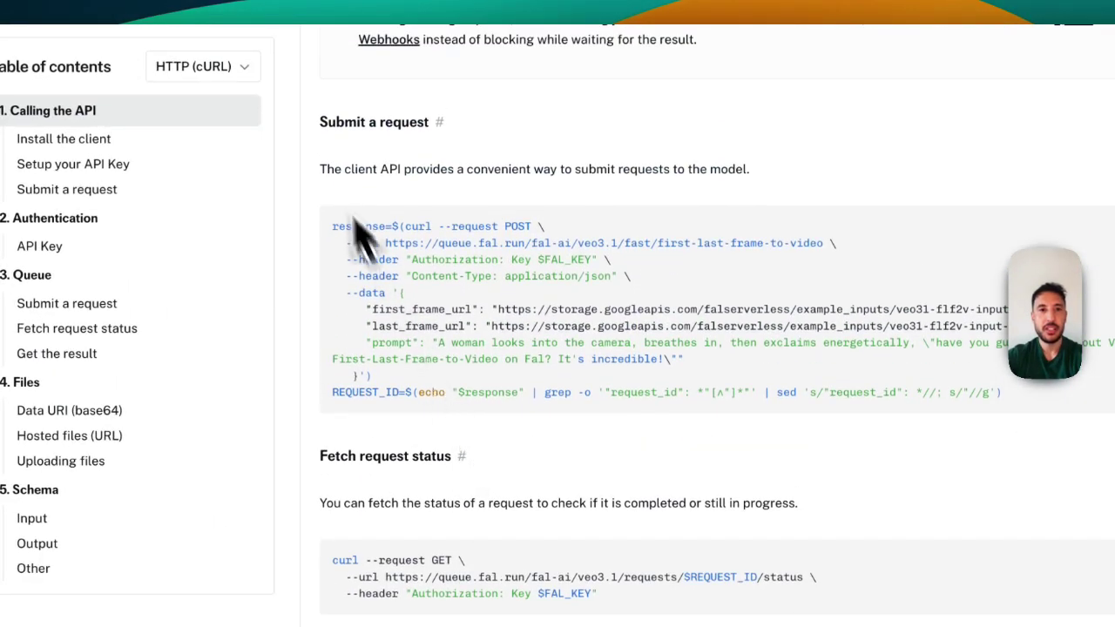
{"action": "left_click_drag", "start_coordinate": [321, 169], "coordinate": [453, 310]}
{"action": "left_click", "coordinate": [458, 314]}
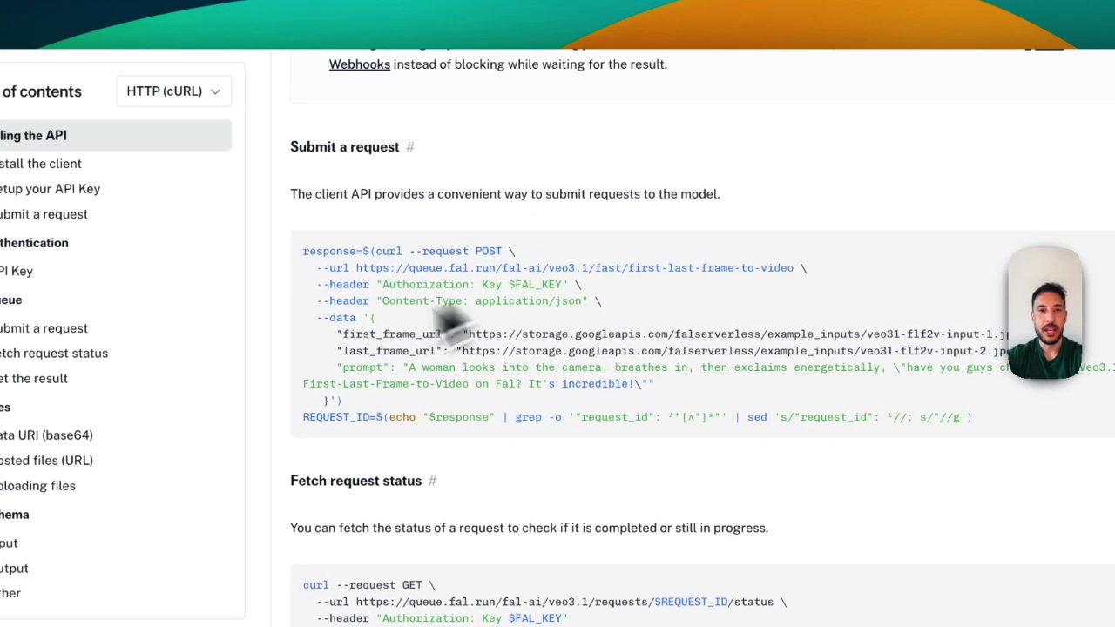
{"action": "left_click_drag", "start_coordinate": [365, 305], "coordinate": [572, 386]}
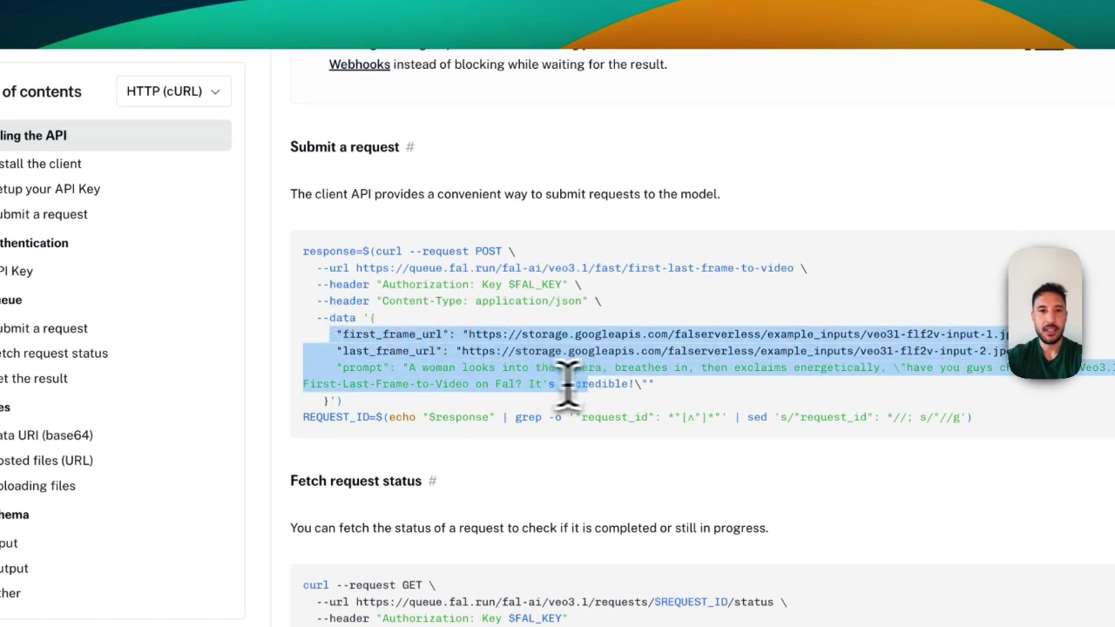
Review the fal.ai input schema's resolution and audio options and its example JSON, and look through the model's Playground.
{"action": "scroll", "coordinate": [475, 379], "scroll_direction": "down", "scroll_amount": 12}
{"action": "scroll", "coordinate": [474, 379], "scroll_direction": "down", "scroll_amount": 10}
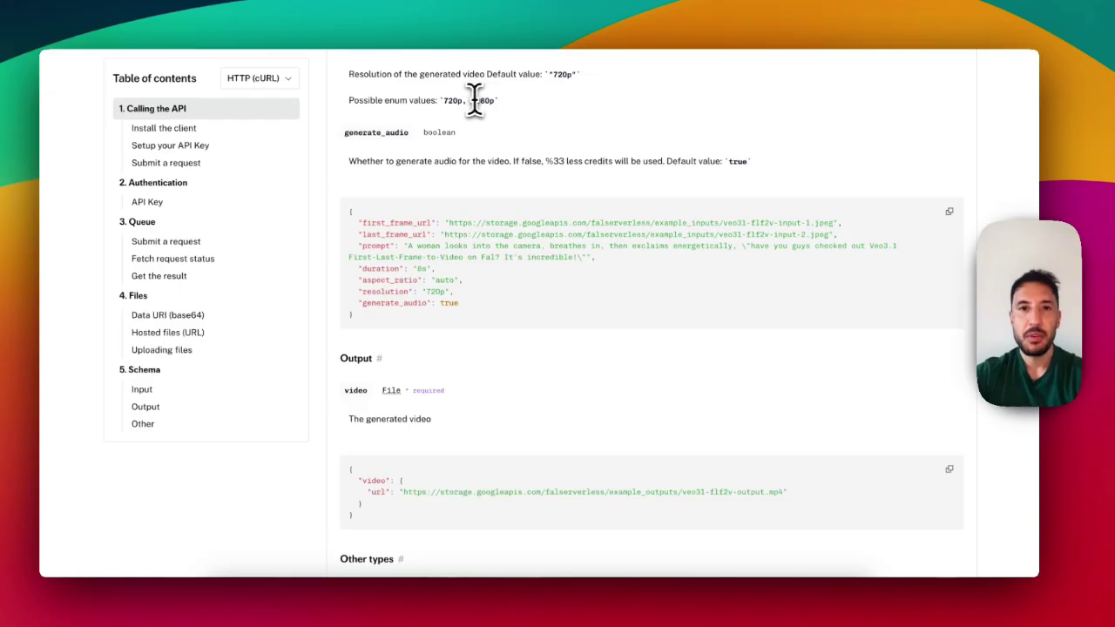
{"action": "scroll", "coordinate": [458, 101], "scroll_direction": "up", "scroll_amount": 15}
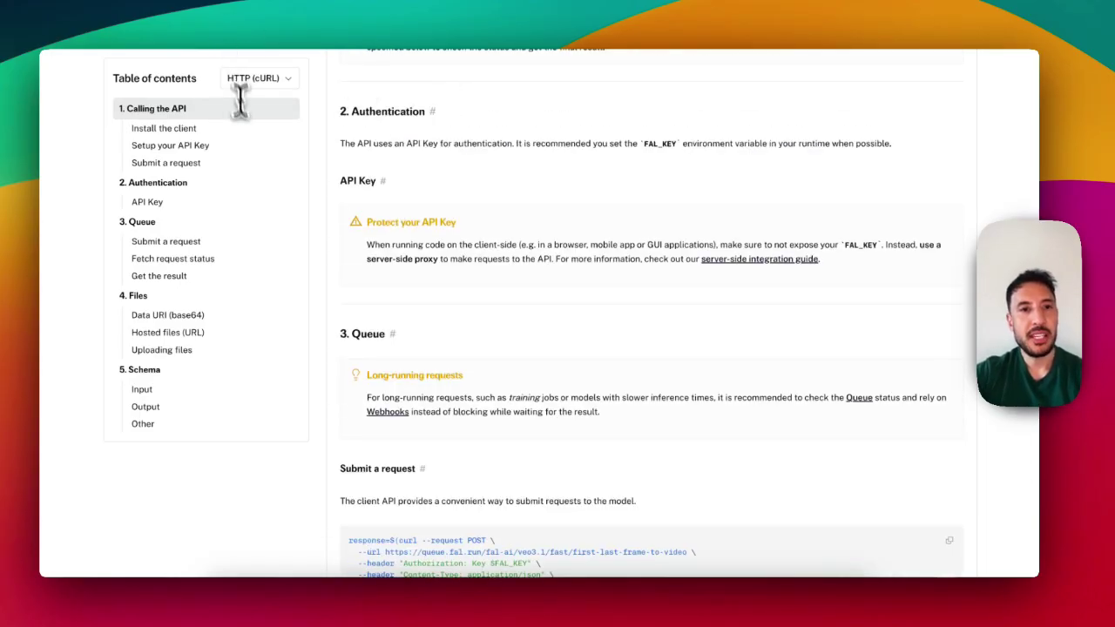
{"action": "scroll", "coordinate": [239, 105], "scroll_direction": "up", "scroll_amount": 10}
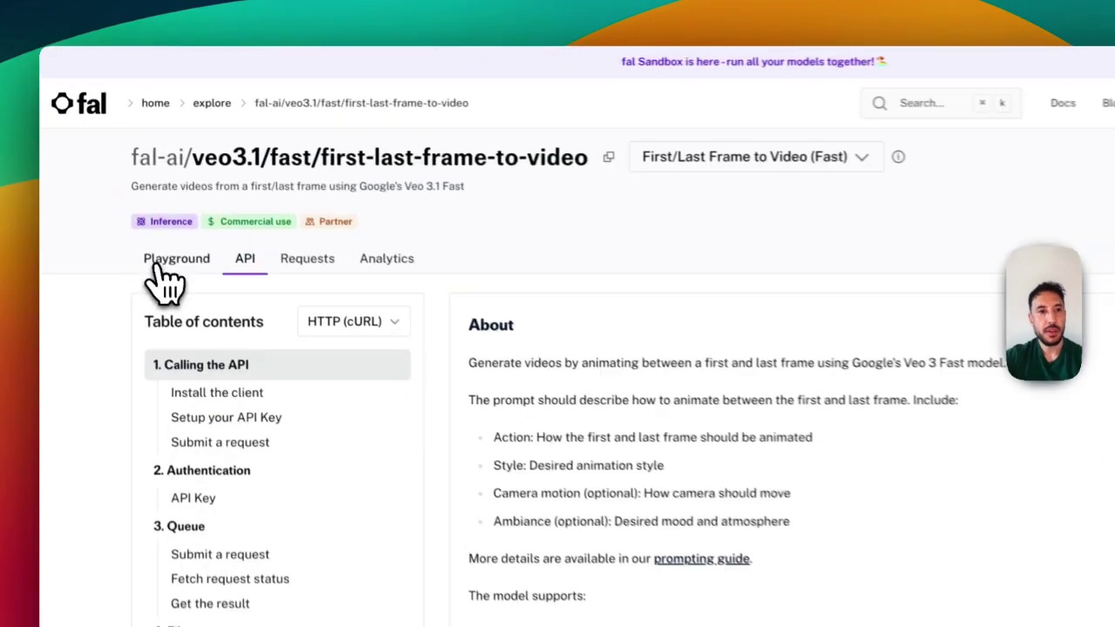
{"action": "left_click", "coordinate": [161, 265]}
{"action": "scroll", "coordinate": [552, 291], "scroll_direction": "down", "scroll_amount": 10}
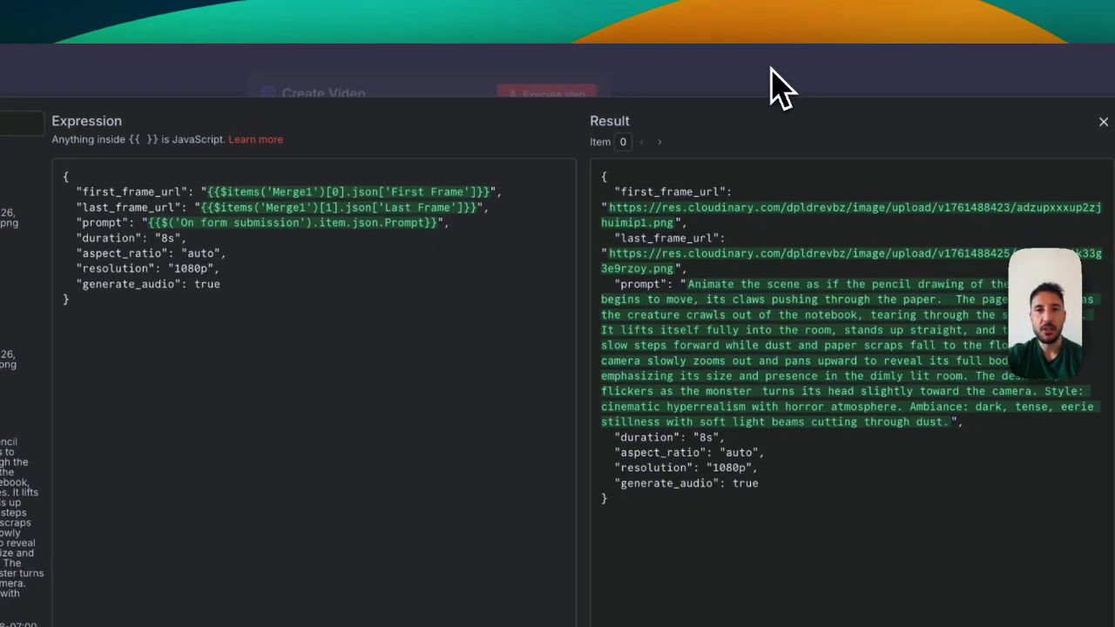
Close the body expression editor, examine the Create Video node's output status and request fields, and close the node.
{"action": "left_click", "coordinate": [778, 87]}
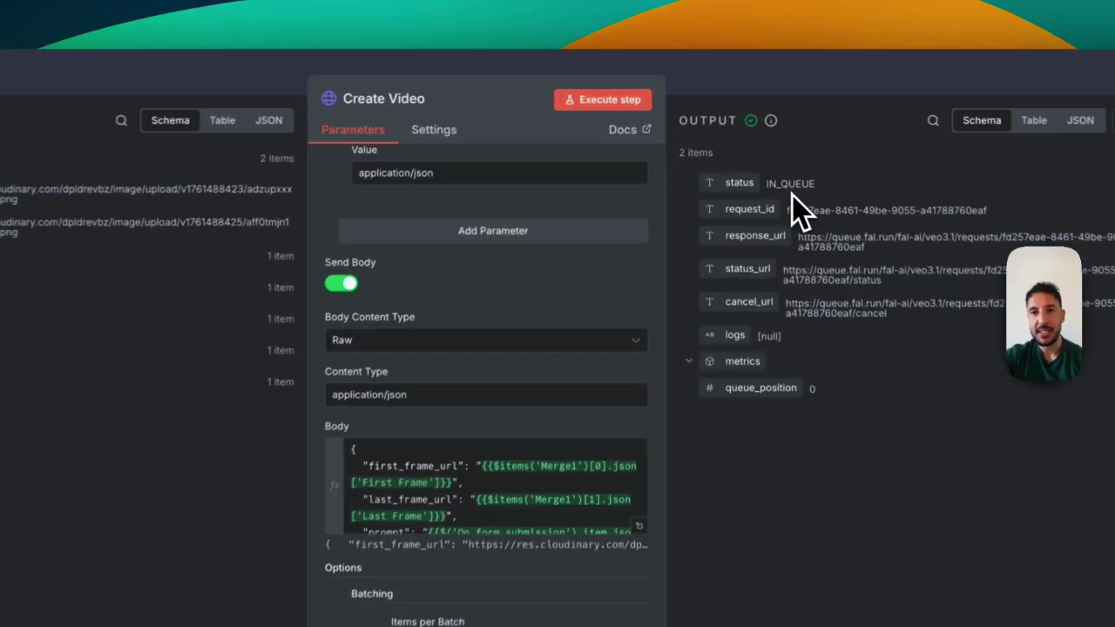
{"action": "left_click", "coordinate": [778, 188]}
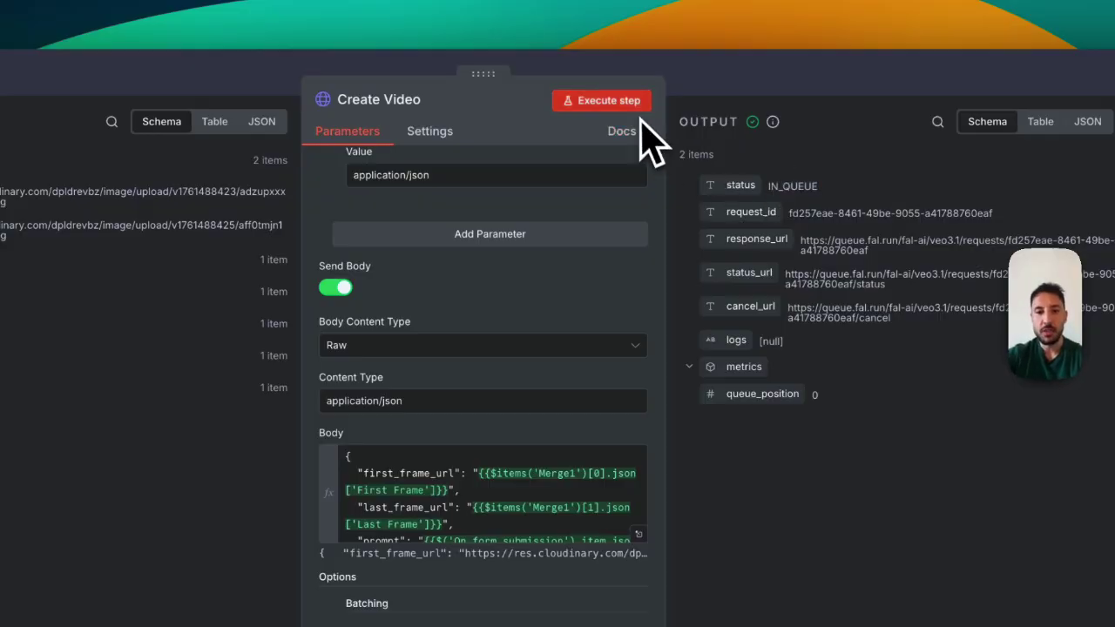
{"action": "left_click", "coordinate": [739, 83]}
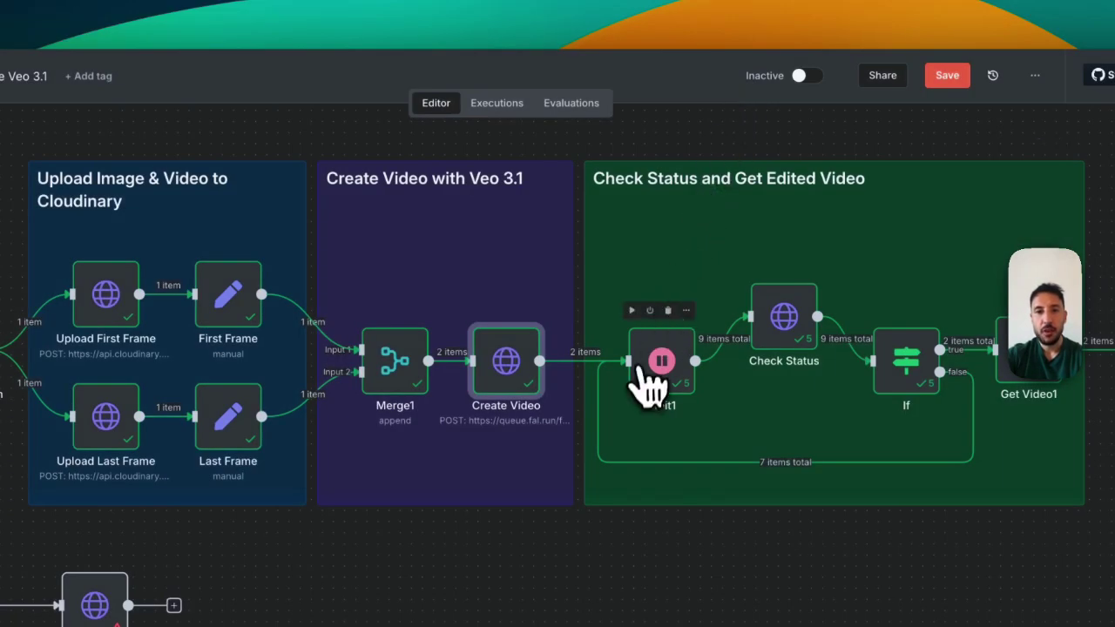
Open the Wait1 node, examine its resume condition, wait amount and unit, and close it.
{"action": "left_click", "coordinate": [665, 379]}
{"action": "double_click", "coordinate": [666, 378]}
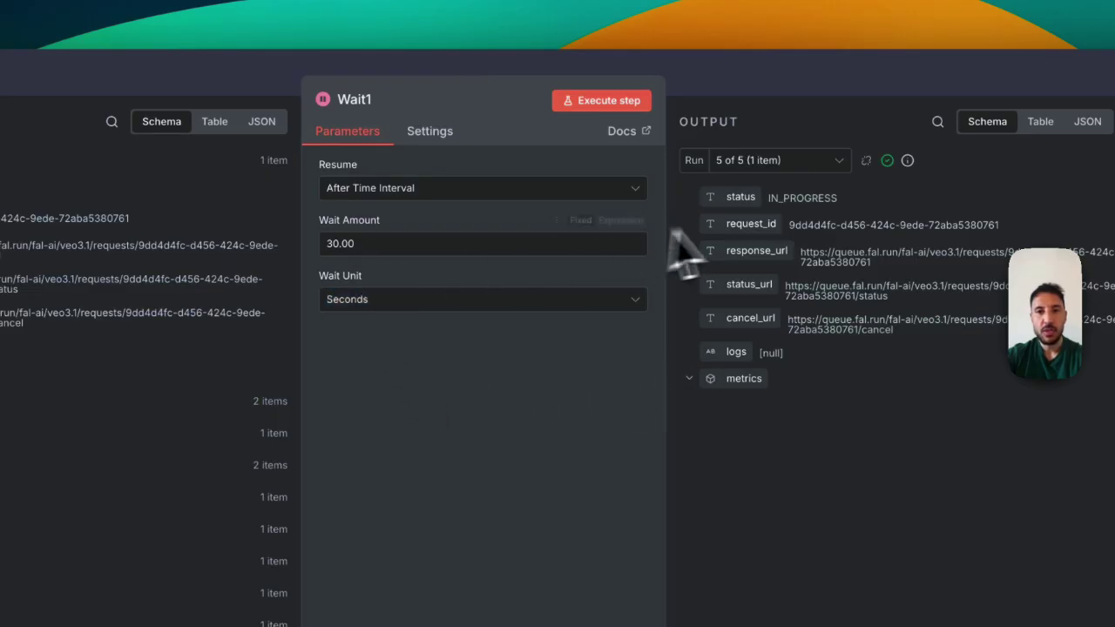
{"action": "key", "text": "Escape"}
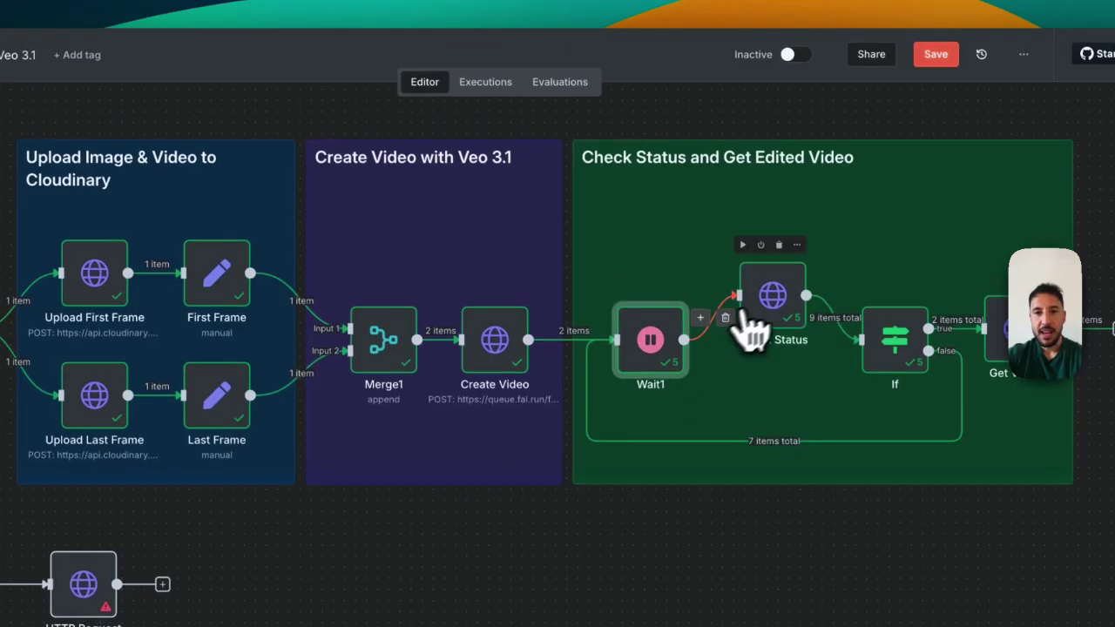
Open the Check Status node and examine its GET method and the request ID expression in its status URL.
{"action": "double_click", "coordinate": [770, 301]}
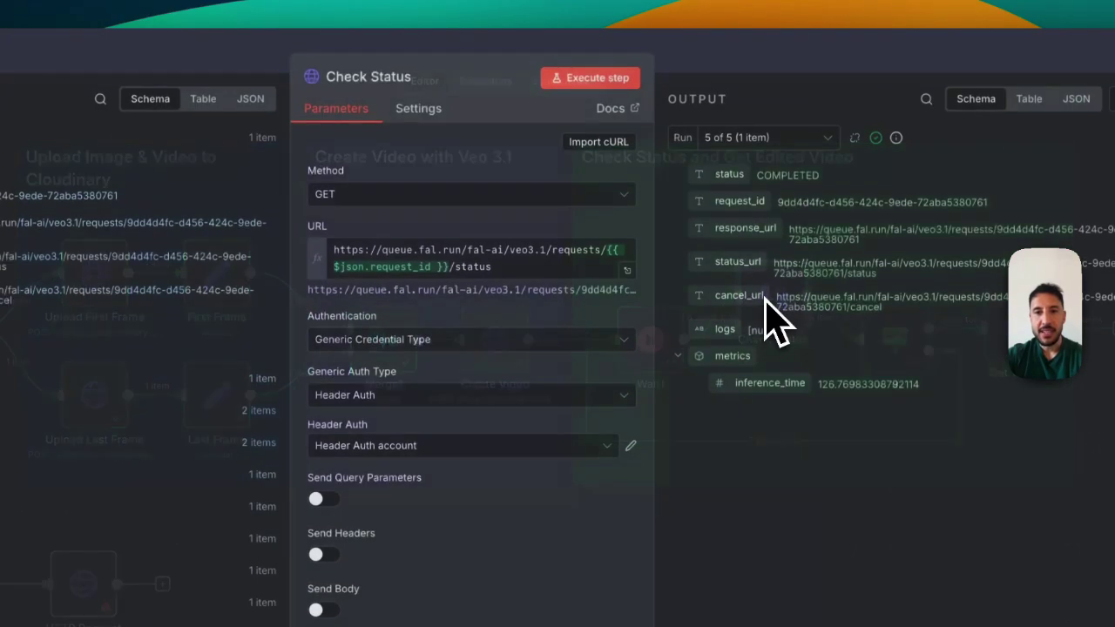
{"action": "left_click", "coordinate": [440, 246]}
{"action": "key", "text": "ctrl+a"}
{"action": "left_click", "coordinate": [443, 248]}
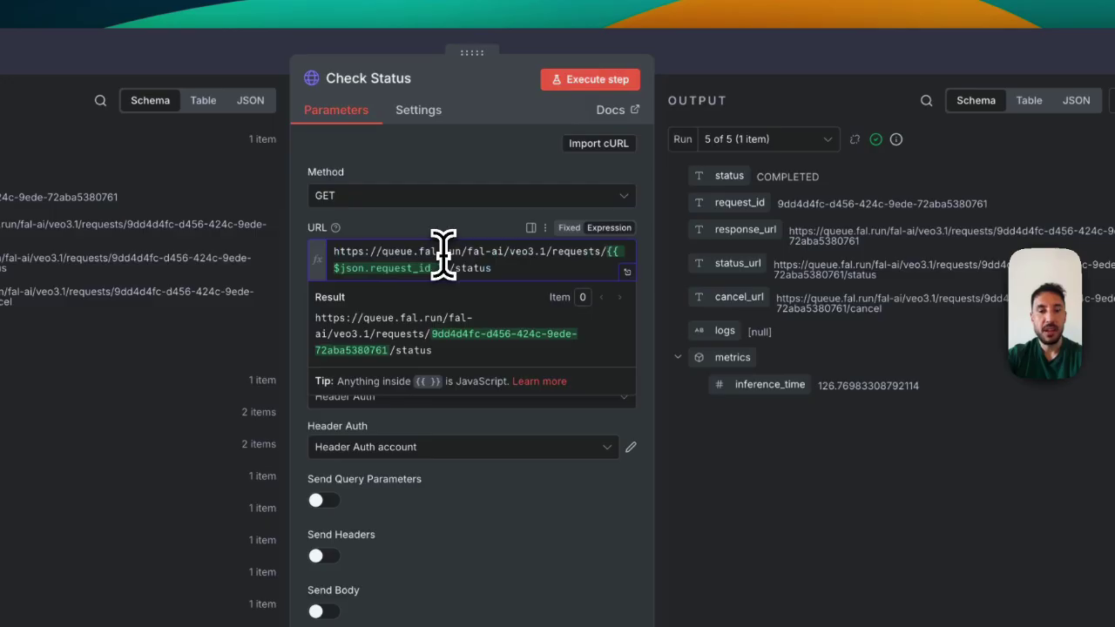
{"action": "left_click", "coordinate": [471, 187]}
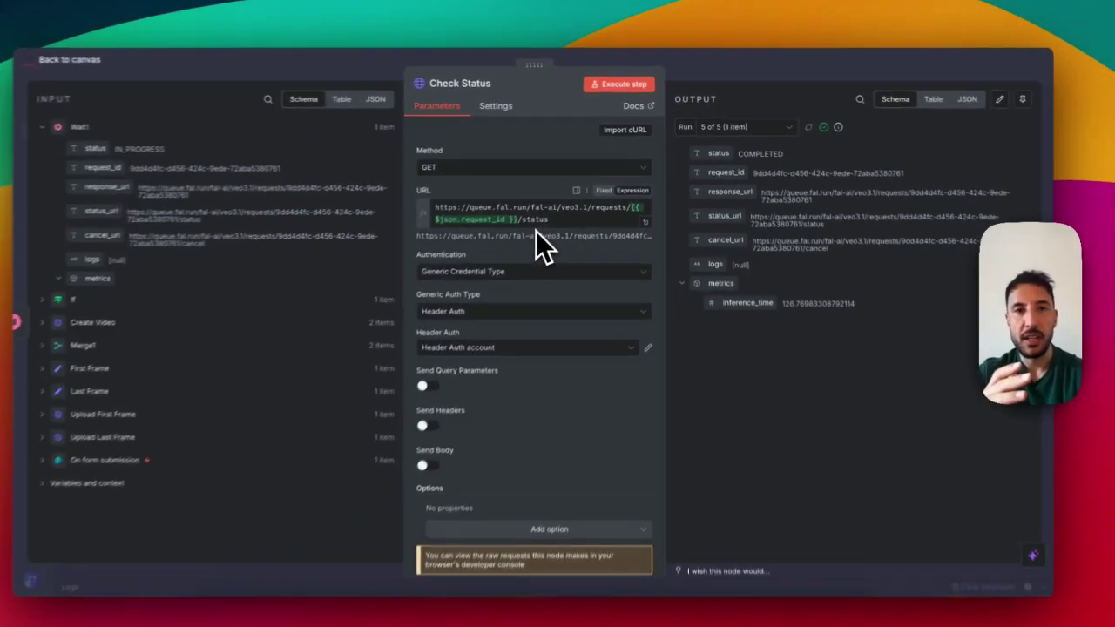
Examine the Check Status node's authentication, query, header and body settings and its output, and close the node.
{"action": "scroll", "coordinate": [486, 321], "scroll_direction": "down", "scroll_amount": 1}
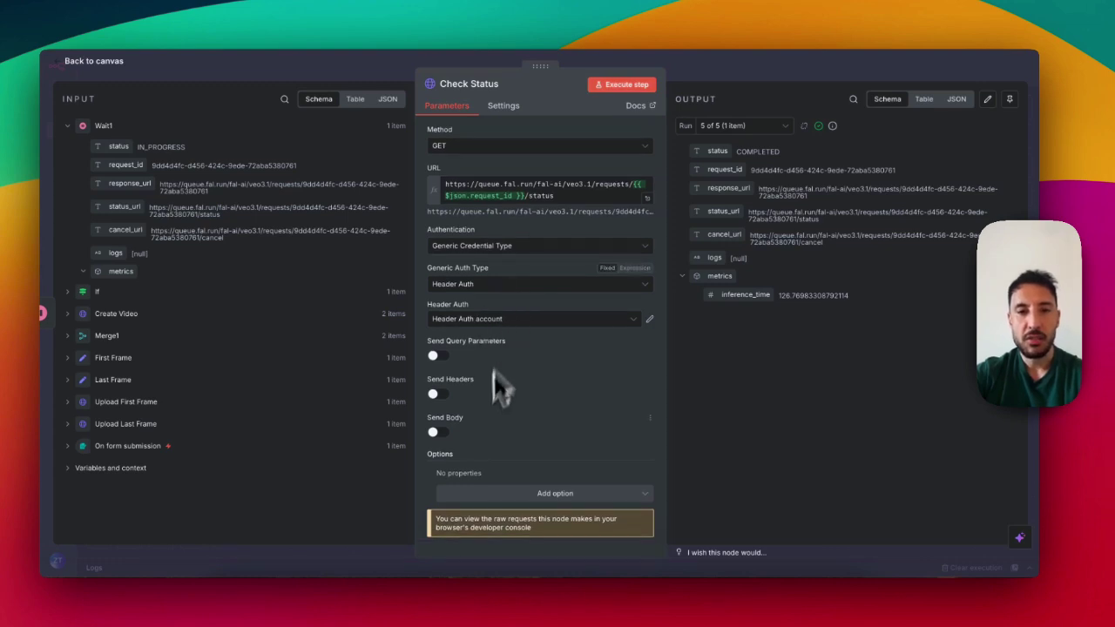
{"action": "mouse_move", "coordinate": [479, 379]}
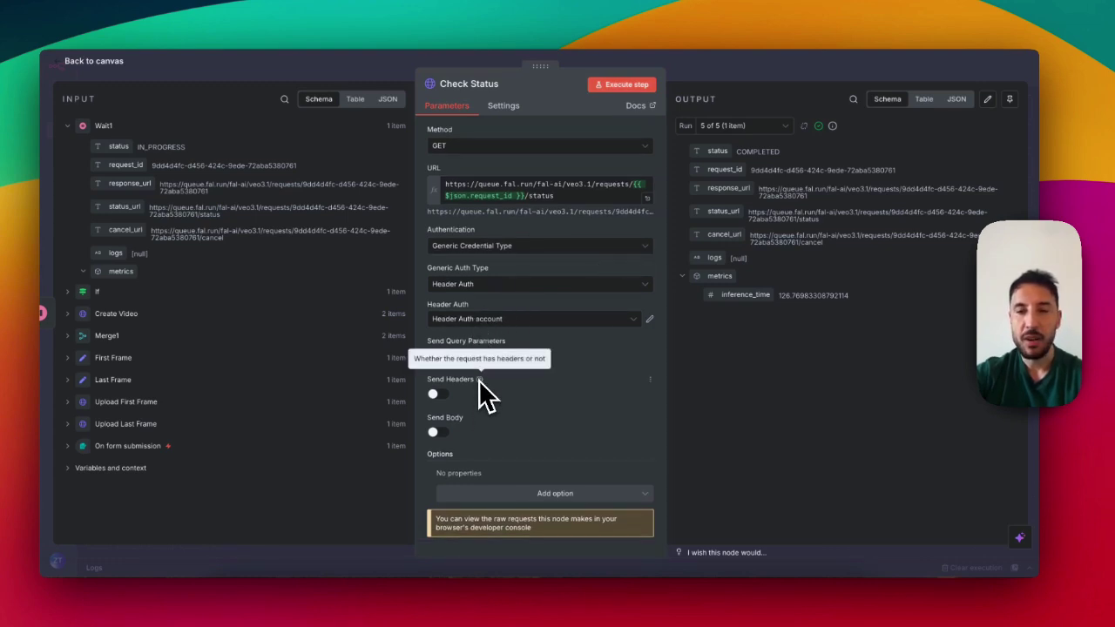
{"action": "scroll", "coordinate": [484, 397], "scroll_direction": "up", "scroll_amount": 1}
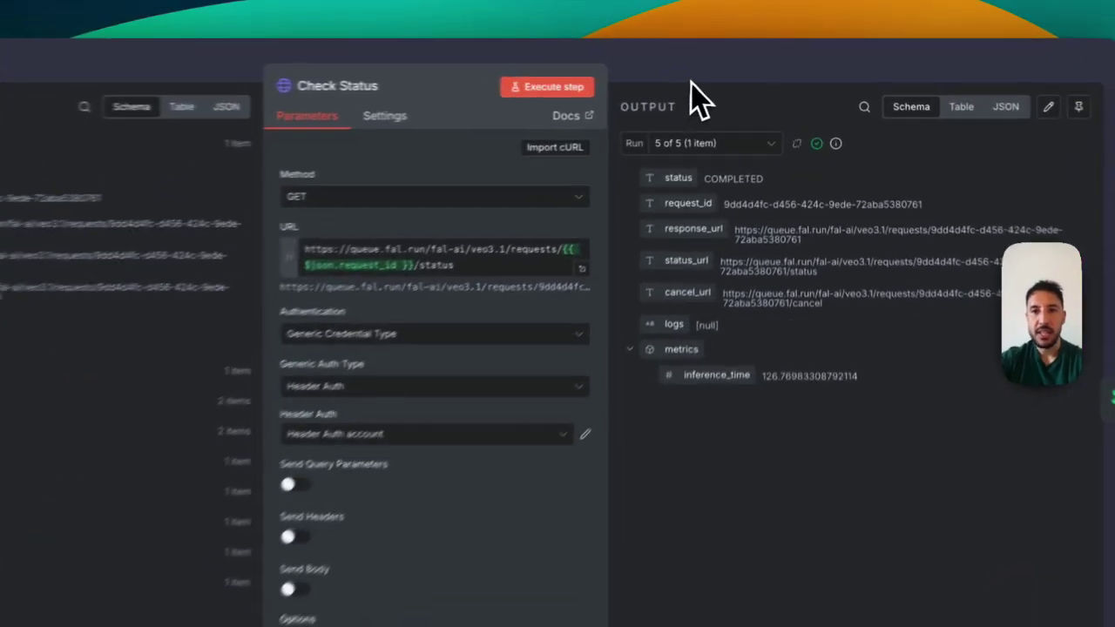
{"action": "key", "text": "Escape"}
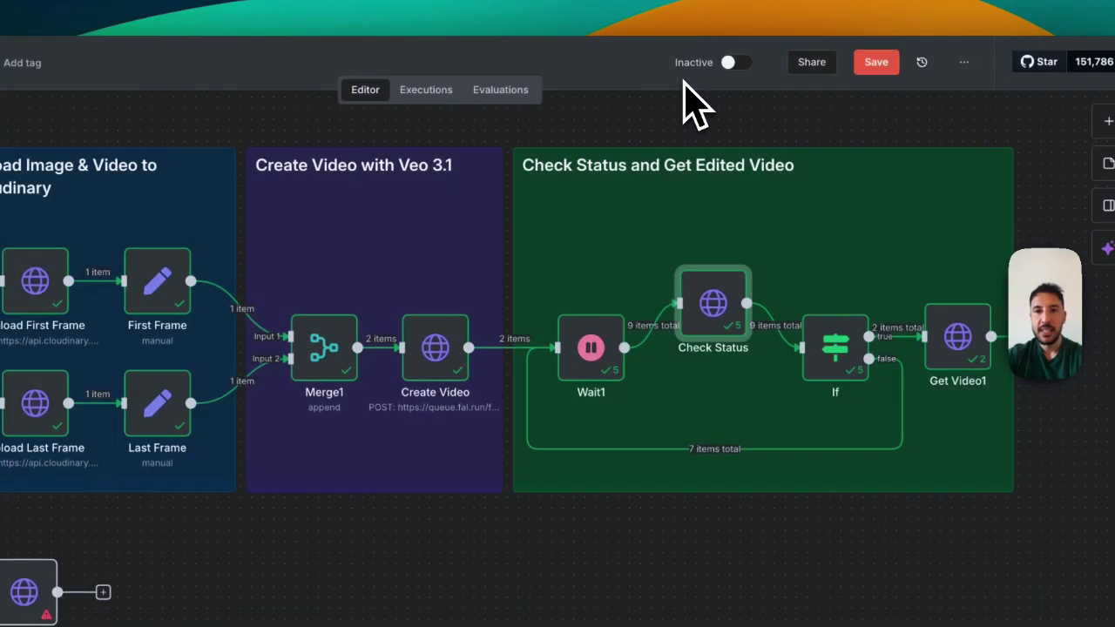
Open the If node, examine its status condition and true-branch output, and close the node.
{"action": "double_click", "coordinate": [843, 355]}
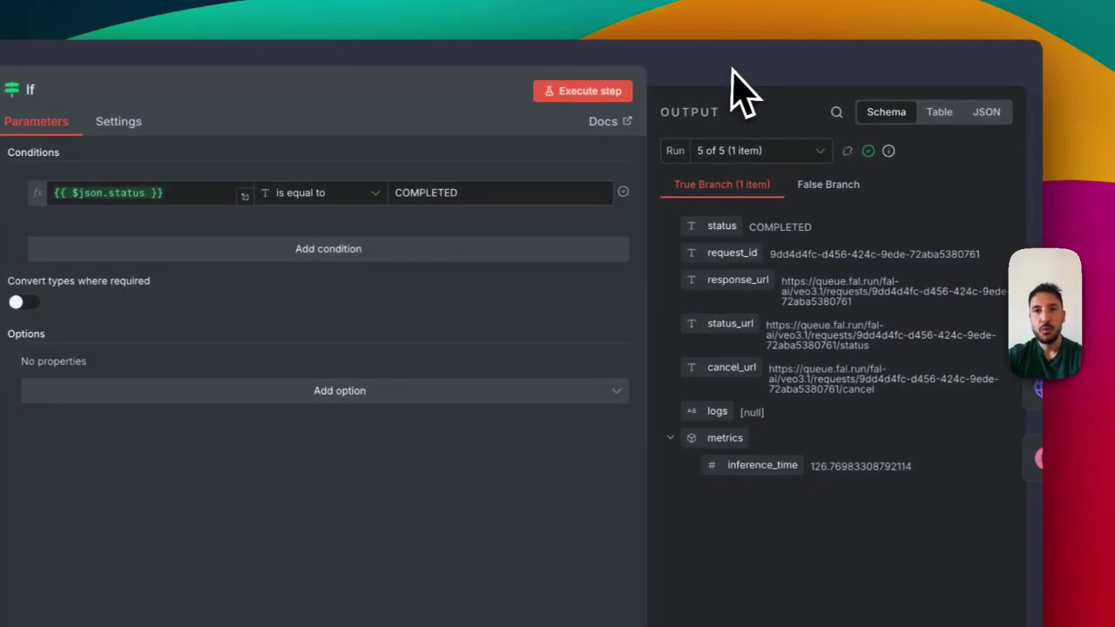
{"action": "key", "text": "Escape"}
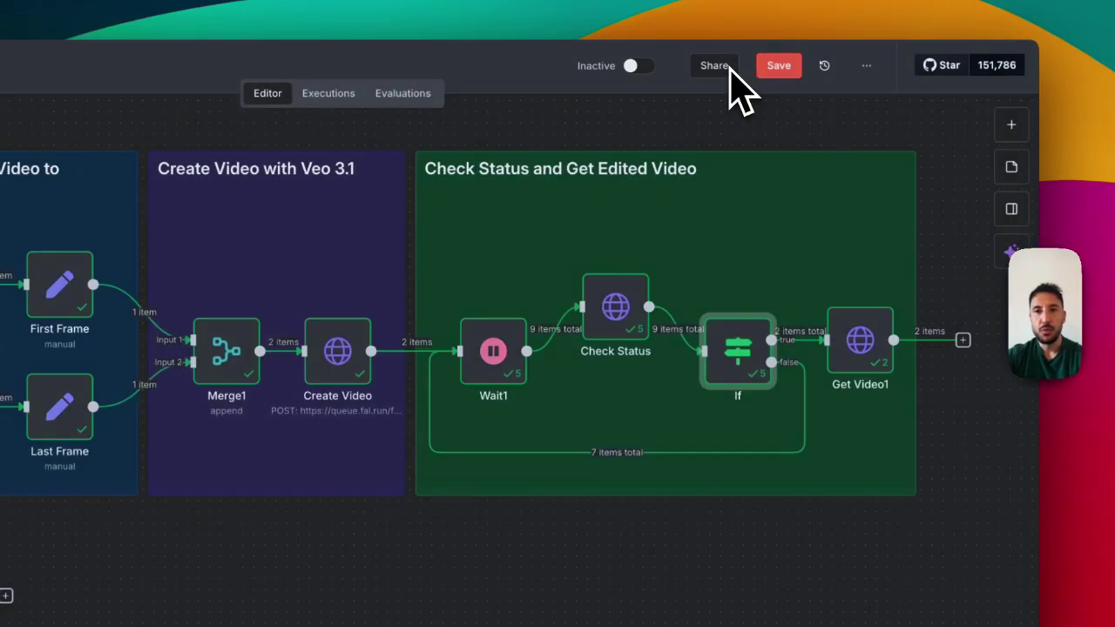
{"action": "mouse_move", "coordinate": [784, 410]}
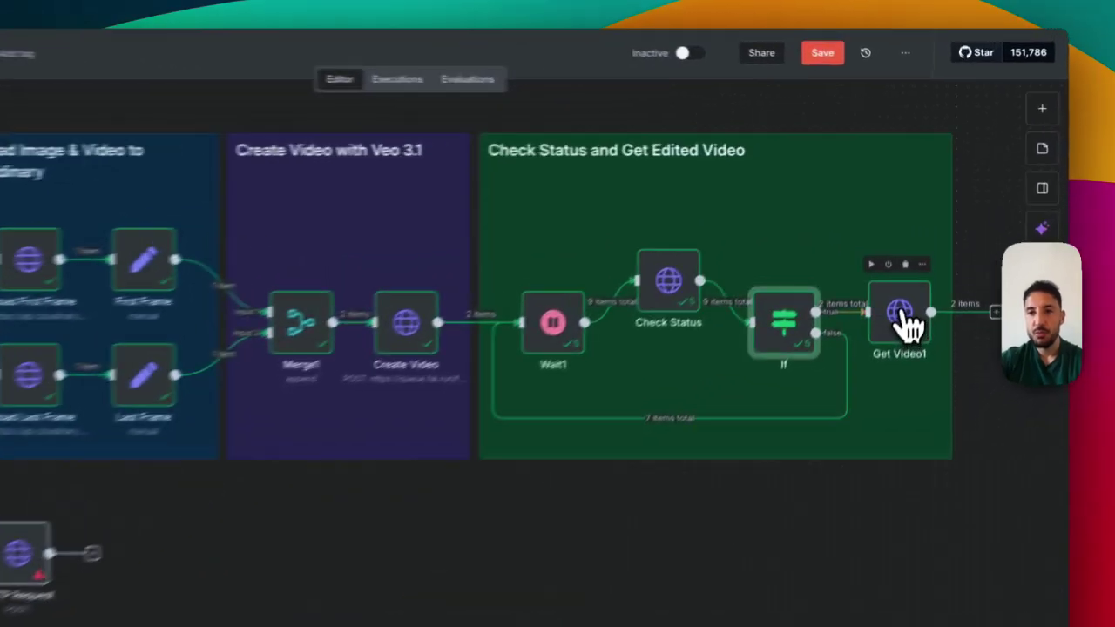
Copy the video URL from the Get Video1 node's output and open it in a new browser tab.
{"action": "double_click", "coordinate": [908, 262]}
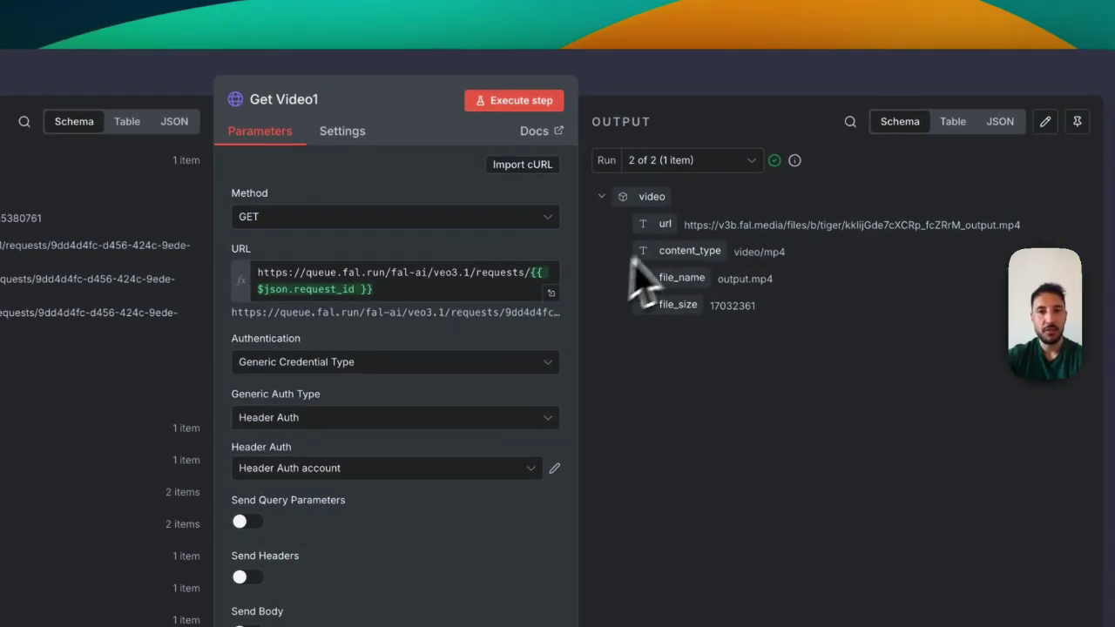
{"action": "triple_click", "coordinate": [697, 224]}
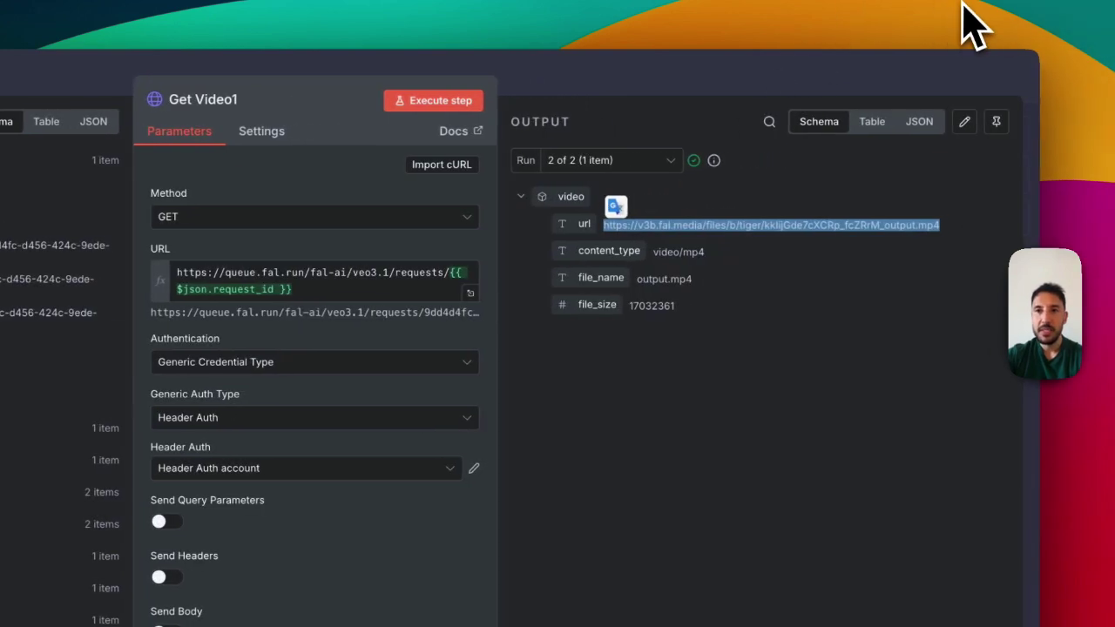
{"action": "key", "text": "super+c"}
{"action": "key", "text": "super+t"}
{"action": "key", "text": "super+v"}
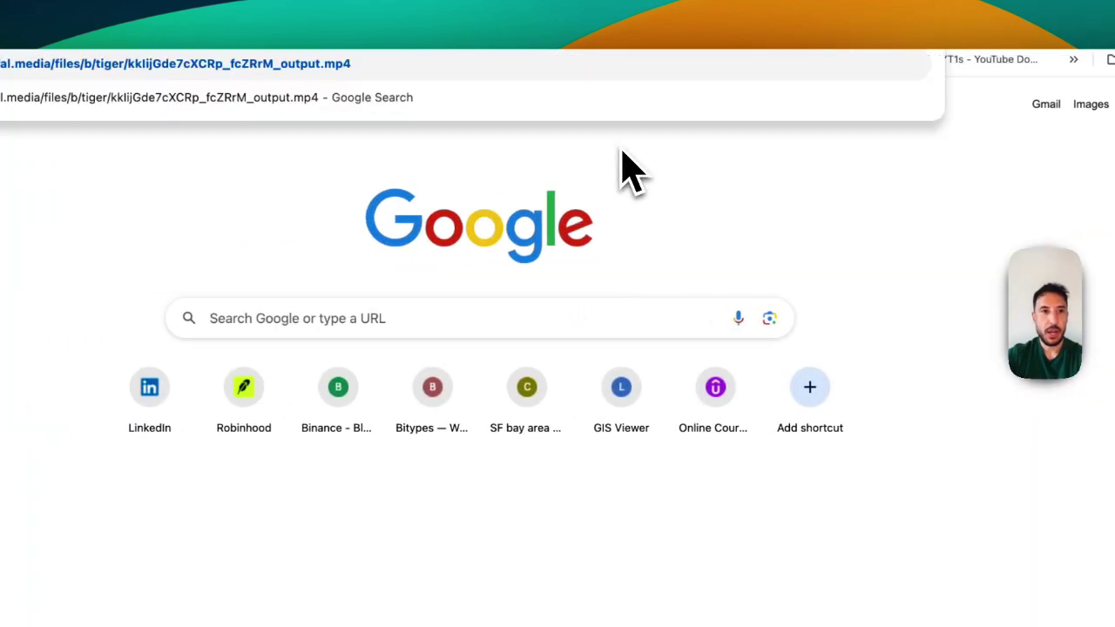
{"action": "key", "text": "Return"}
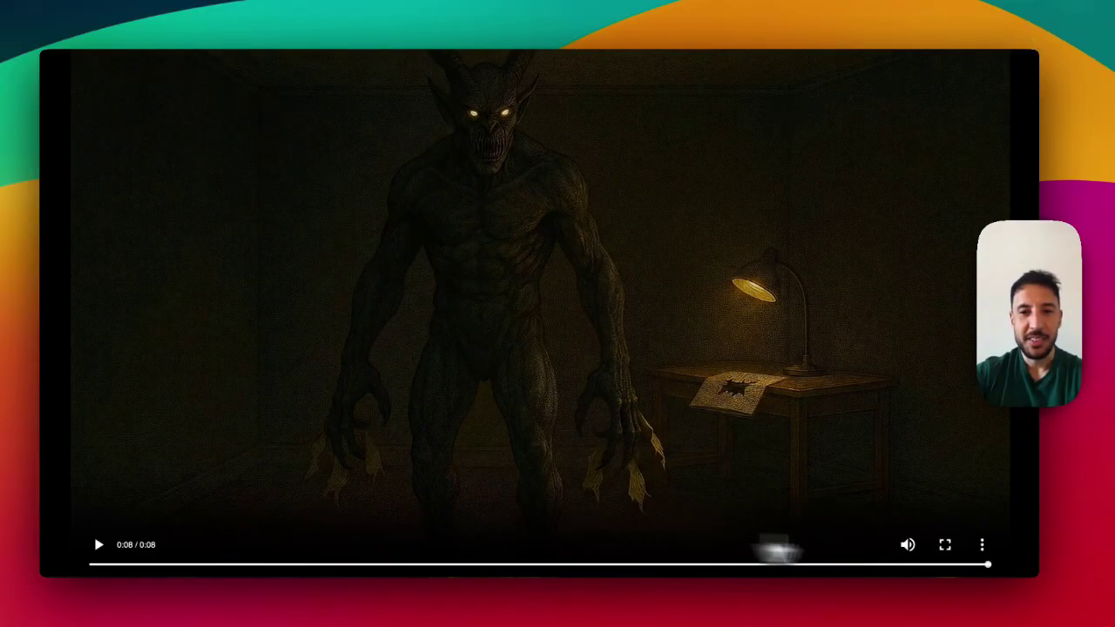
Mute the generated video, return it to the beginning and scrub through it to review the transition.
{"action": "left_click", "coordinate": [908, 545]}
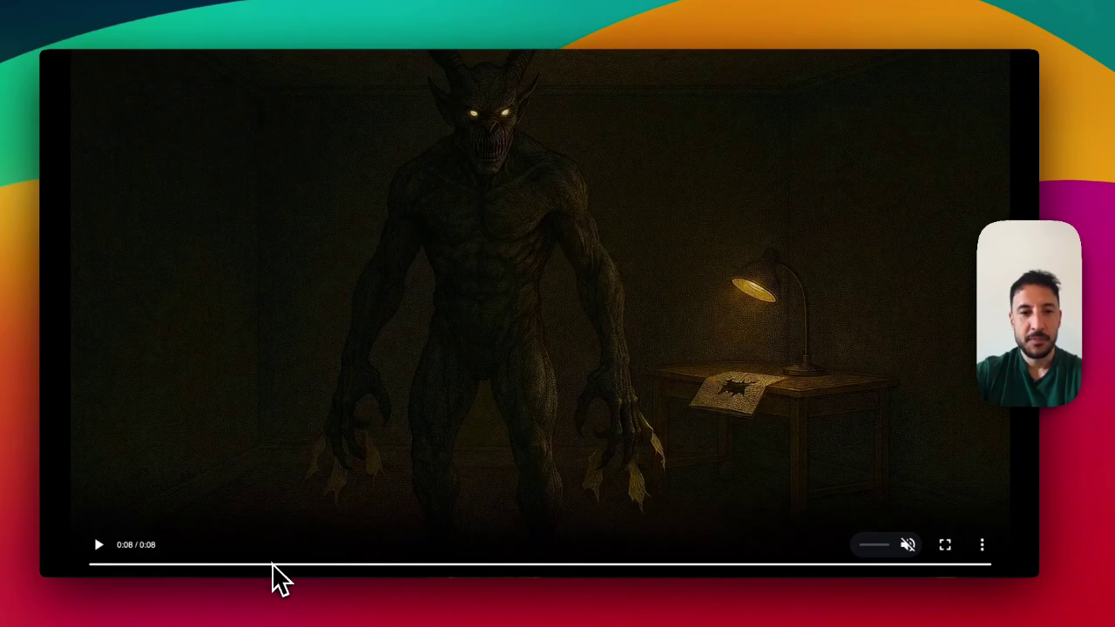
{"action": "left_click", "coordinate": [105, 564]}
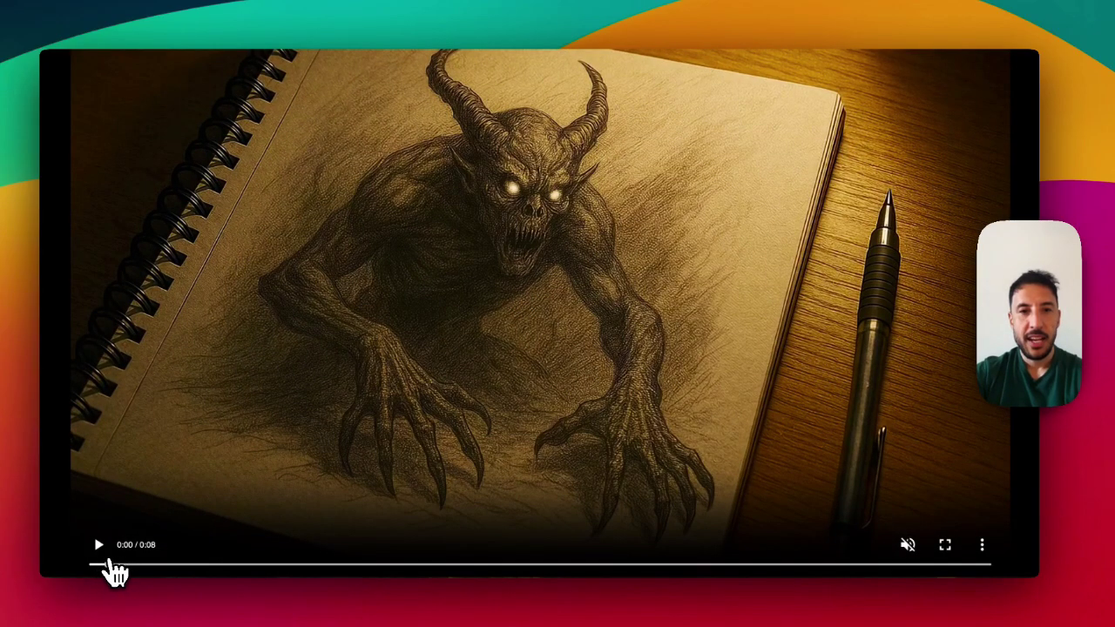
{"action": "left_click_drag", "start_coordinate": [138, 565], "coordinate": [539, 567]}
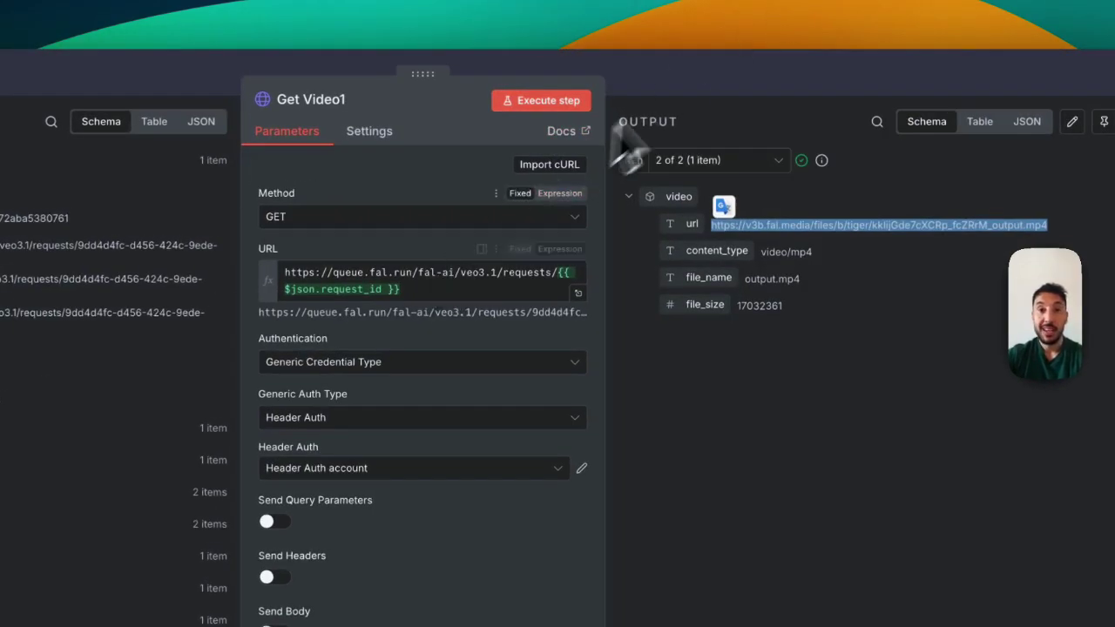
Switch to the AI Workshop community on Skool and open its Classroom from the community home.
{"action": "left_click", "coordinate": [685, 94]}
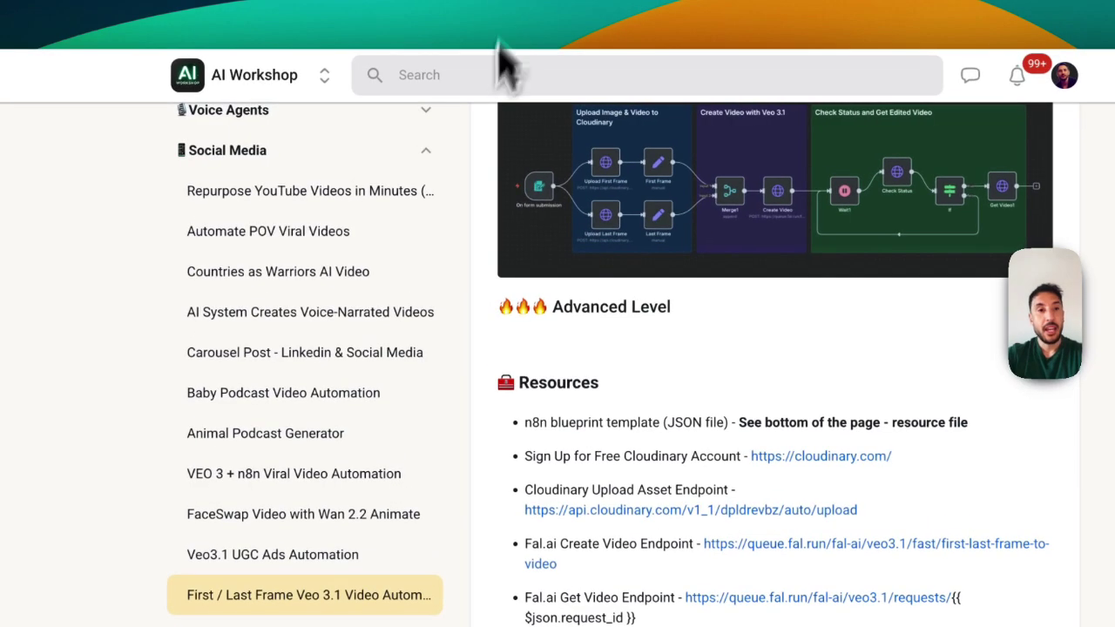
{"action": "left_click", "coordinate": [283, 83]}
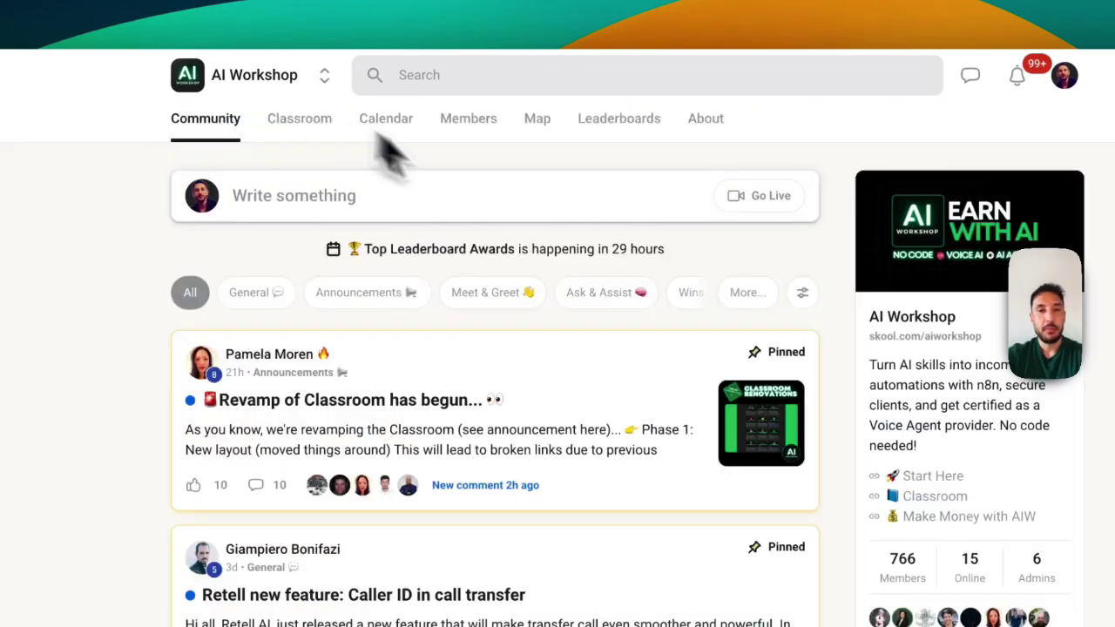
{"action": "left_click", "coordinate": [319, 125]}
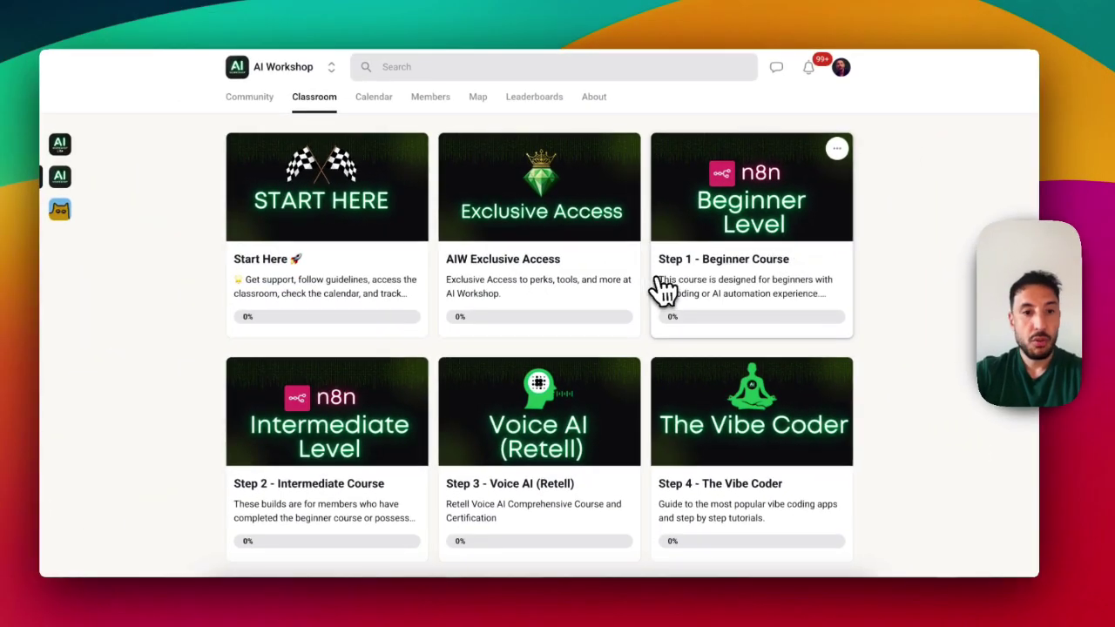
Open the Step 5 - Launch Your AI Agency course and look through its weekly lesson list.
{"action": "scroll", "coordinate": [645, 279], "scroll_direction": "down", "scroll_amount": 3}
{"action": "scroll", "coordinate": [628, 270], "scroll_direction": "down", "scroll_amount": 2}
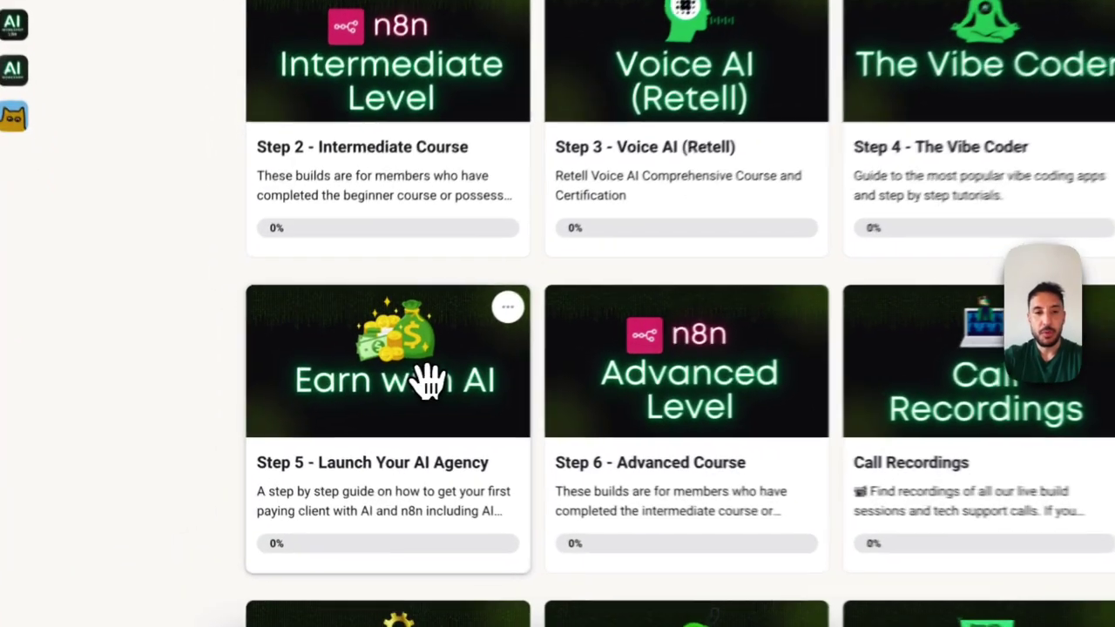
{"action": "left_click", "coordinate": [356, 393]}
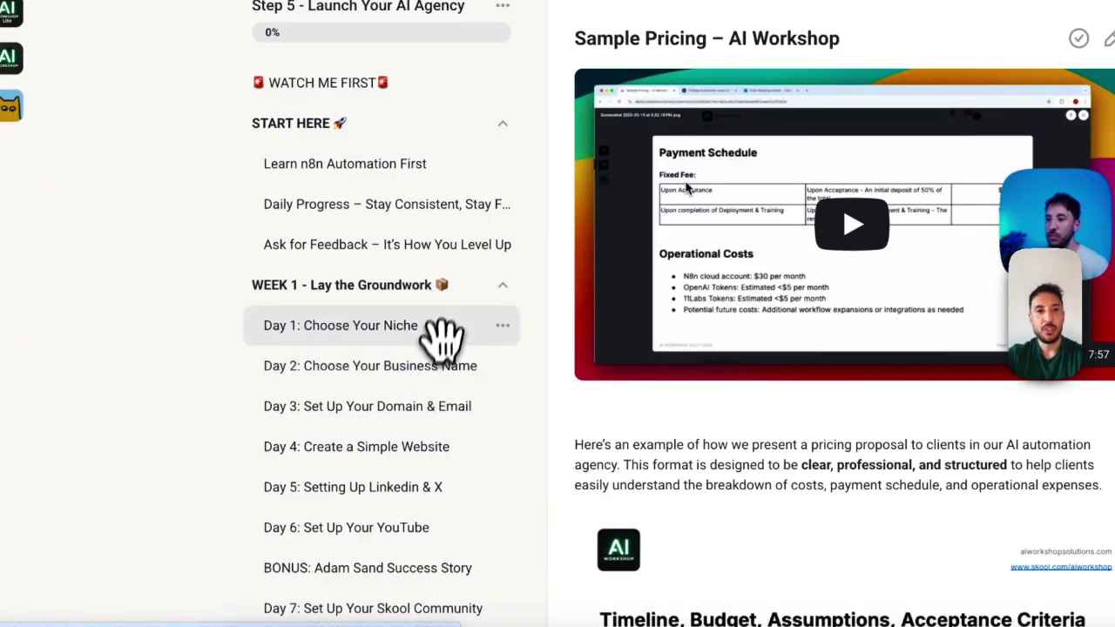
{"action": "scroll", "coordinate": [441, 341], "scroll_direction": "down", "scroll_amount": 10}
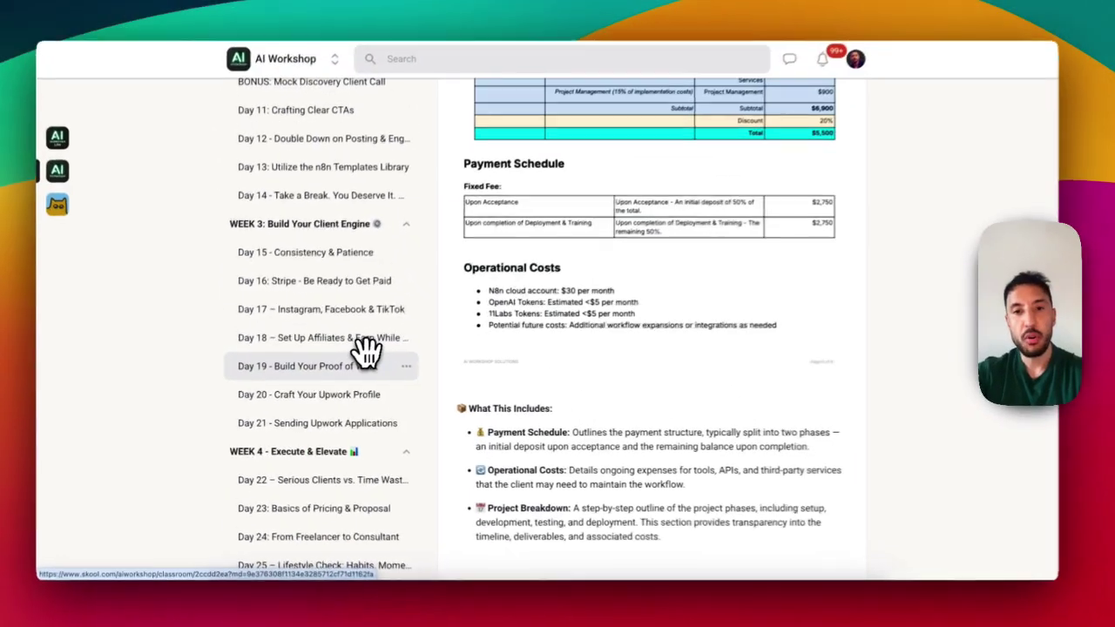
{"action": "scroll", "coordinate": [446, 315], "scroll_direction": "up", "scroll_amount": 10}
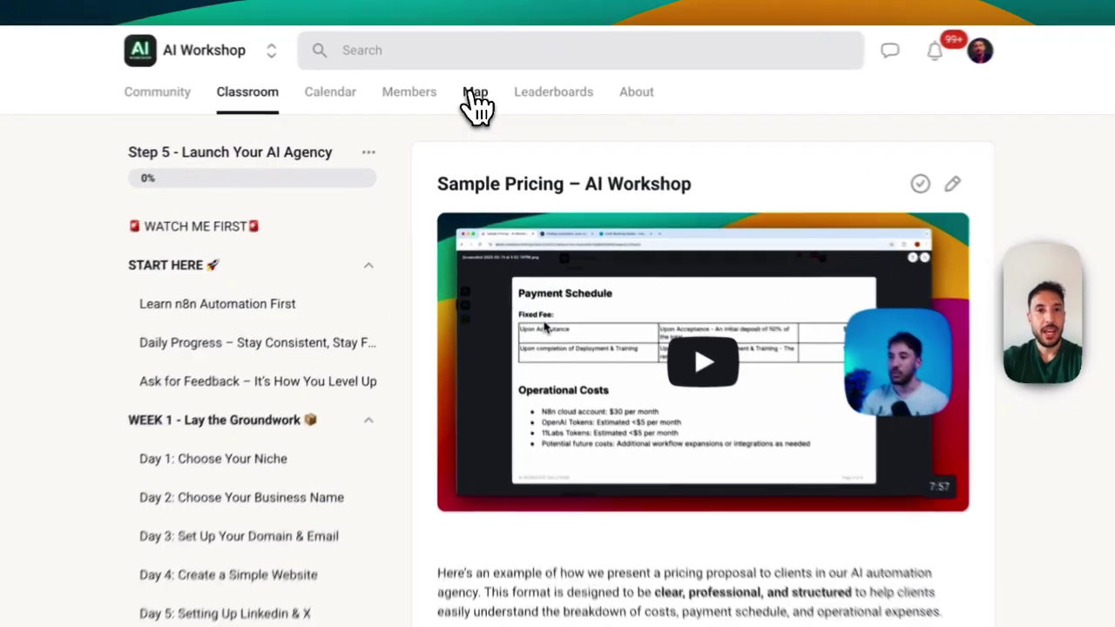
View the community's member map and its event calendar.
{"action": "left_click", "coordinate": [478, 97]}
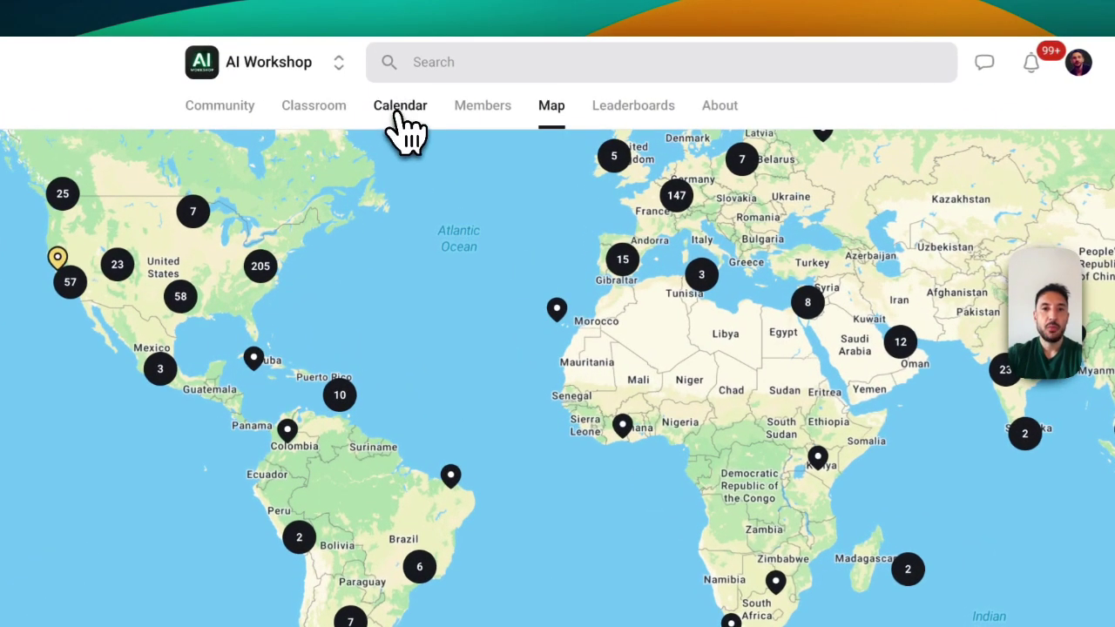
{"action": "left_click", "coordinate": [374, 97]}
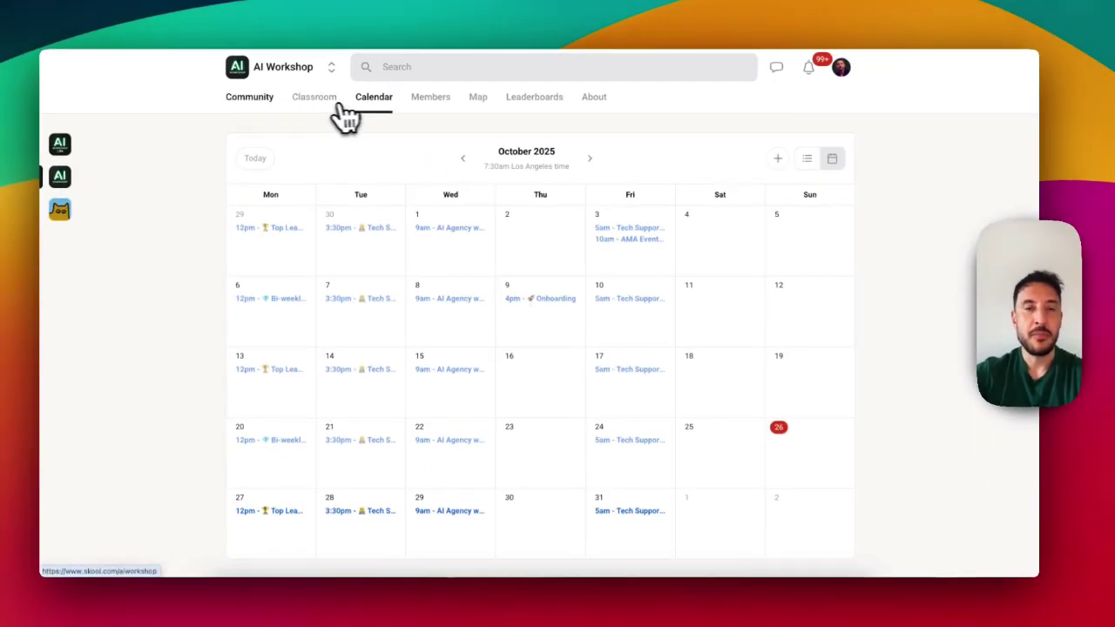
Open the community feed, browse the Meet & Greet introductions and preview the profile of the "Hi there!" post's author.
{"action": "left_click", "coordinate": [247, 98]}
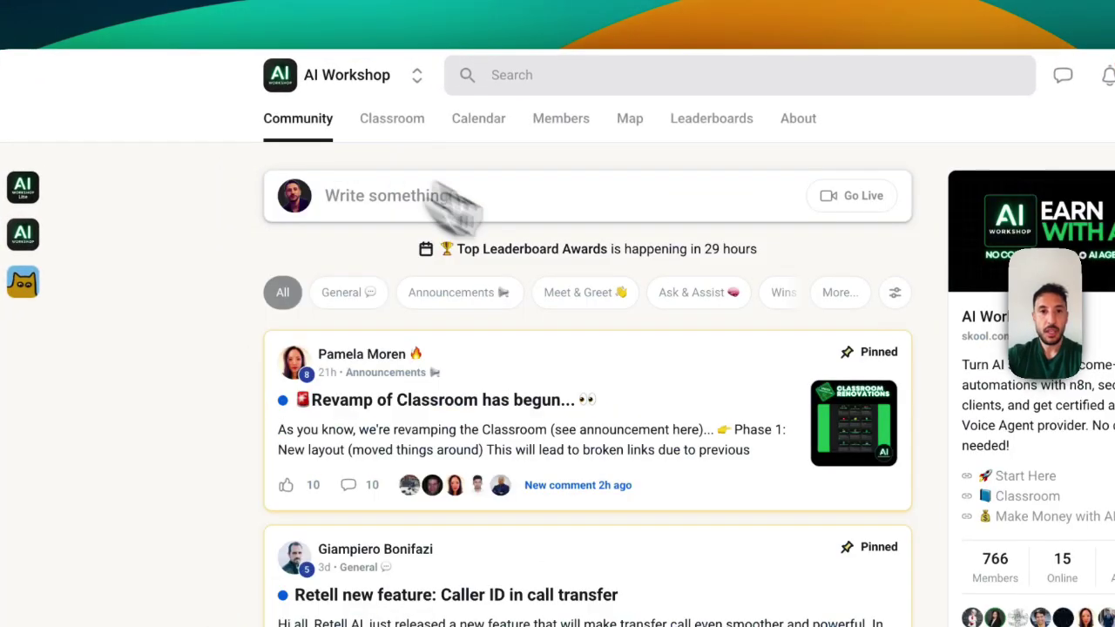
{"action": "scroll", "coordinate": [424, 349], "scroll_direction": "down", "scroll_amount": 4}
{"action": "scroll", "coordinate": [424, 348], "scroll_direction": "down", "scroll_amount": 10}
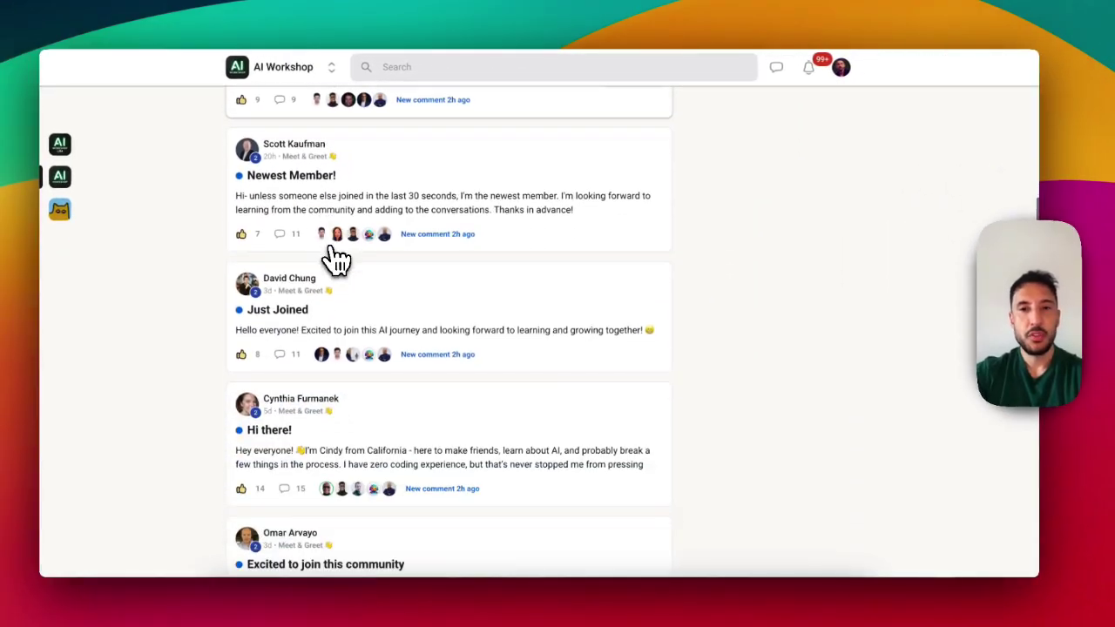
{"action": "scroll", "coordinate": [339, 259], "scroll_direction": "down", "scroll_amount": 1}
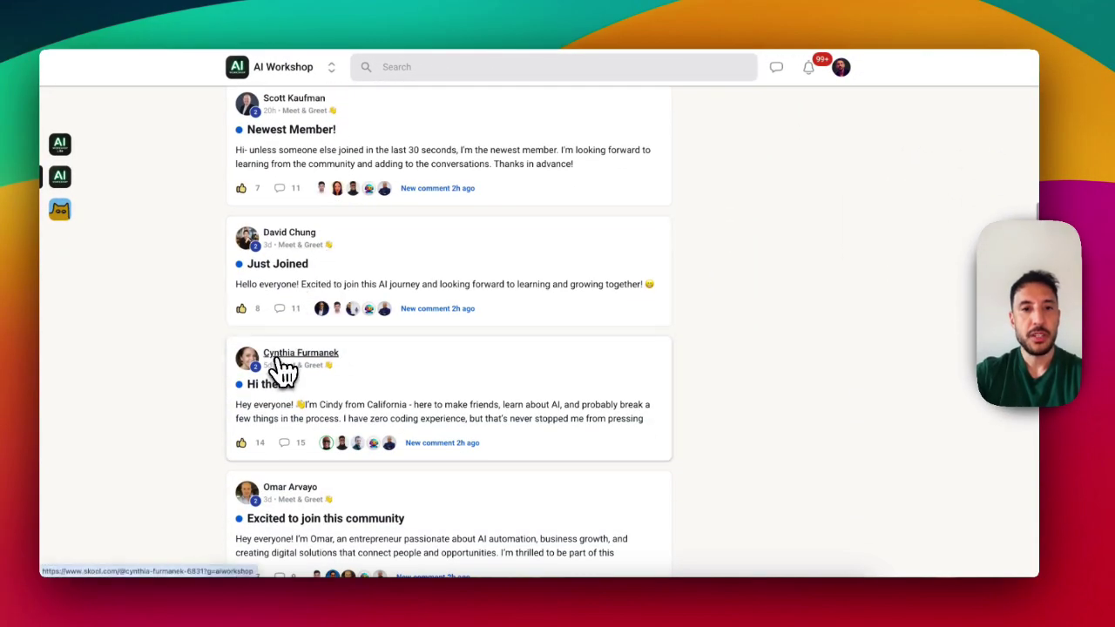
{"action": "mouse_move", "coordinate": [283, 366]}
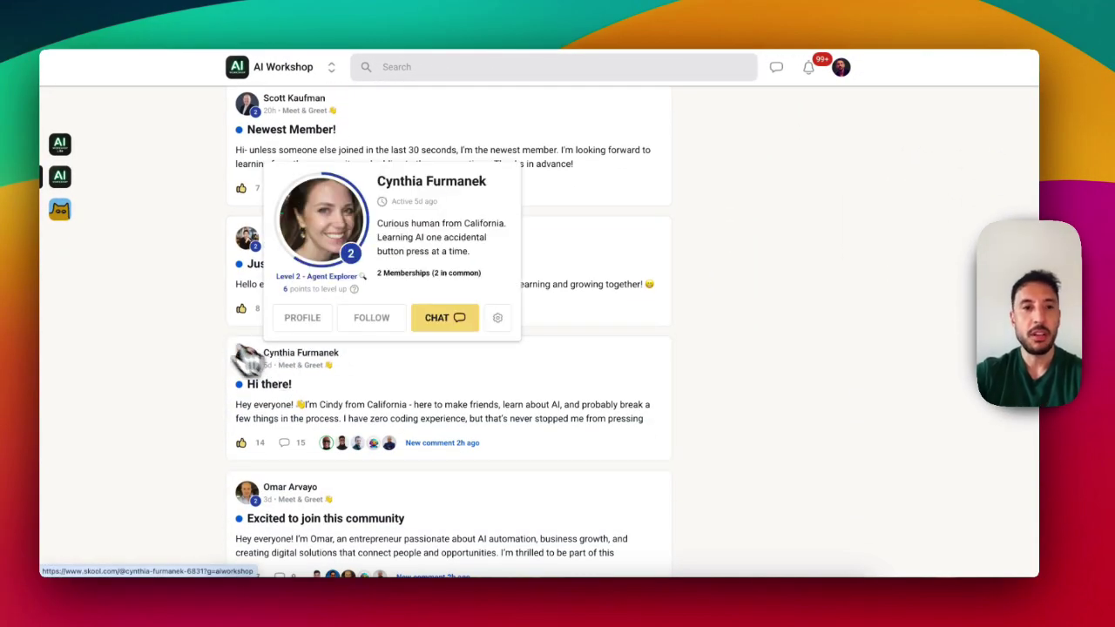